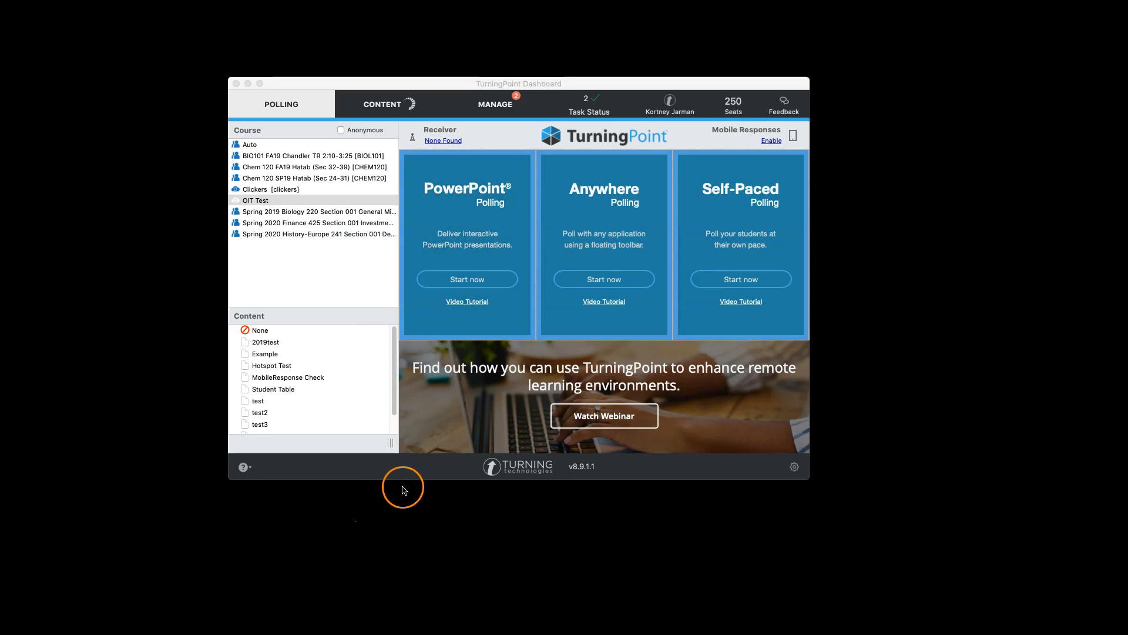
Create a new question list from scratch named "Example Question List", leaving its description empty
{"action": "left_click", "coordinate": [384, 107]}
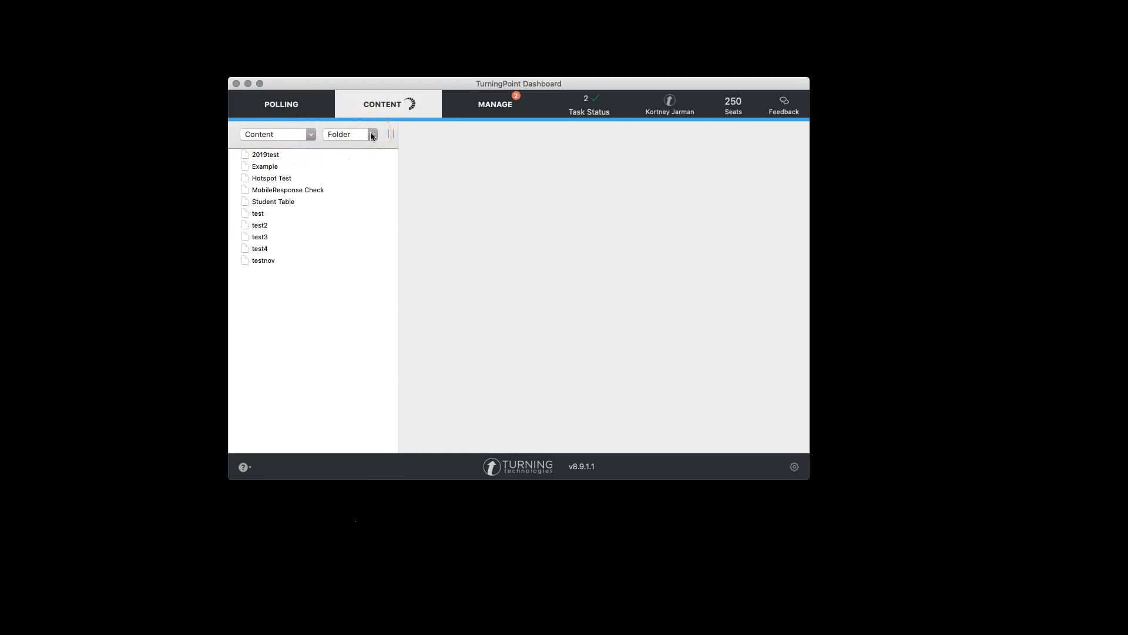
{"action": "left_click", "coordinate": [310, 135]}
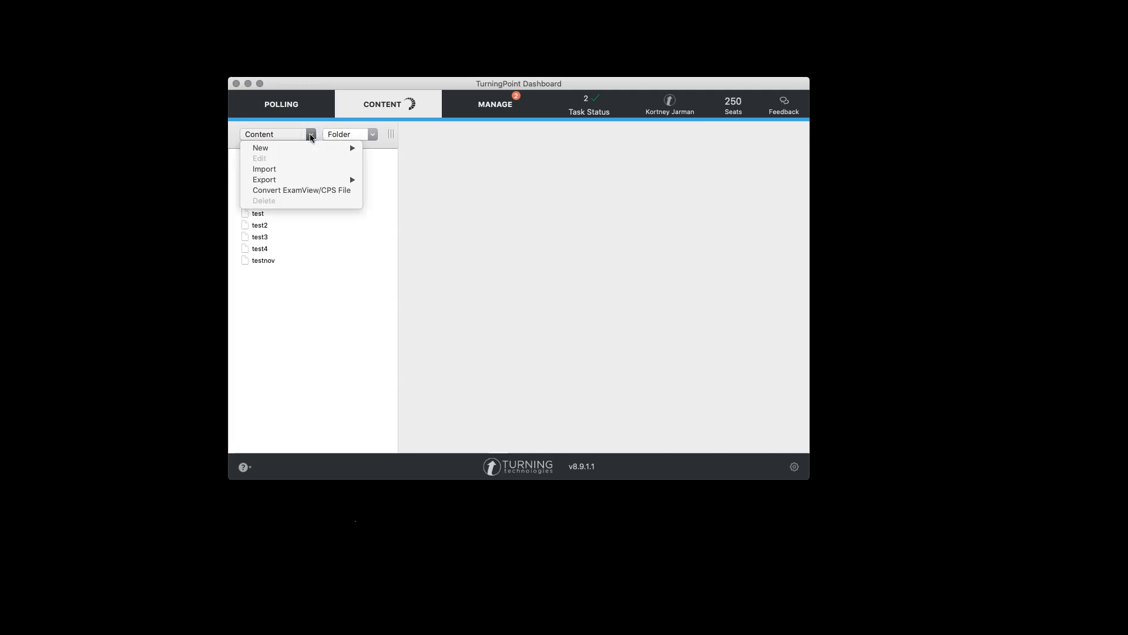
{"action": "mouse_move", "coordinate": [302, 148]}
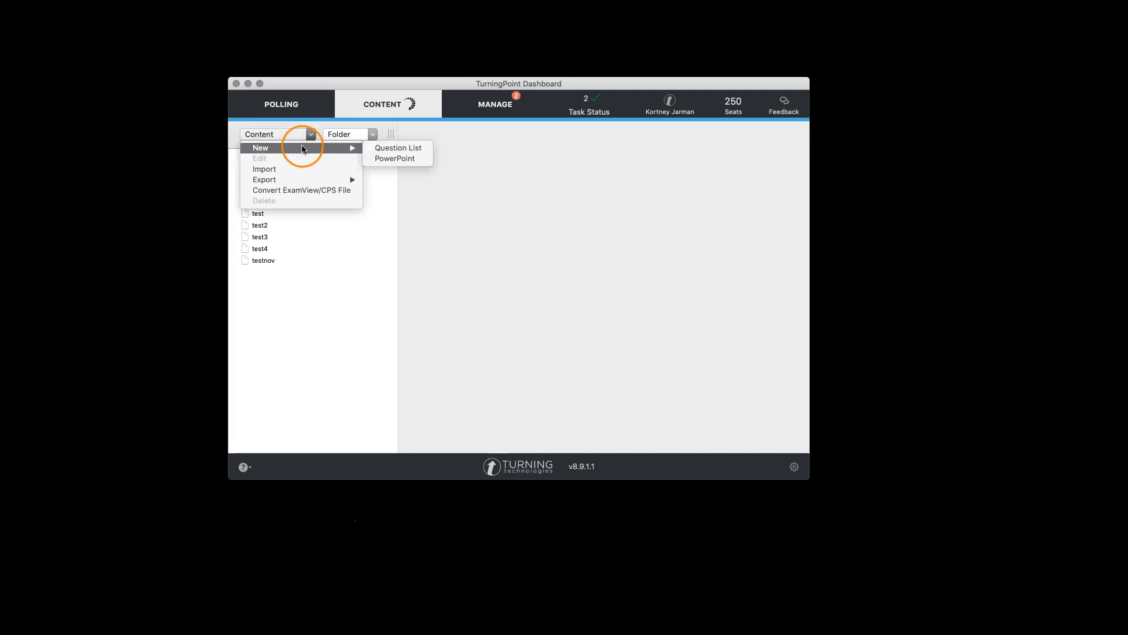
{"action": "left_click", "coordinate": [407, 150]}
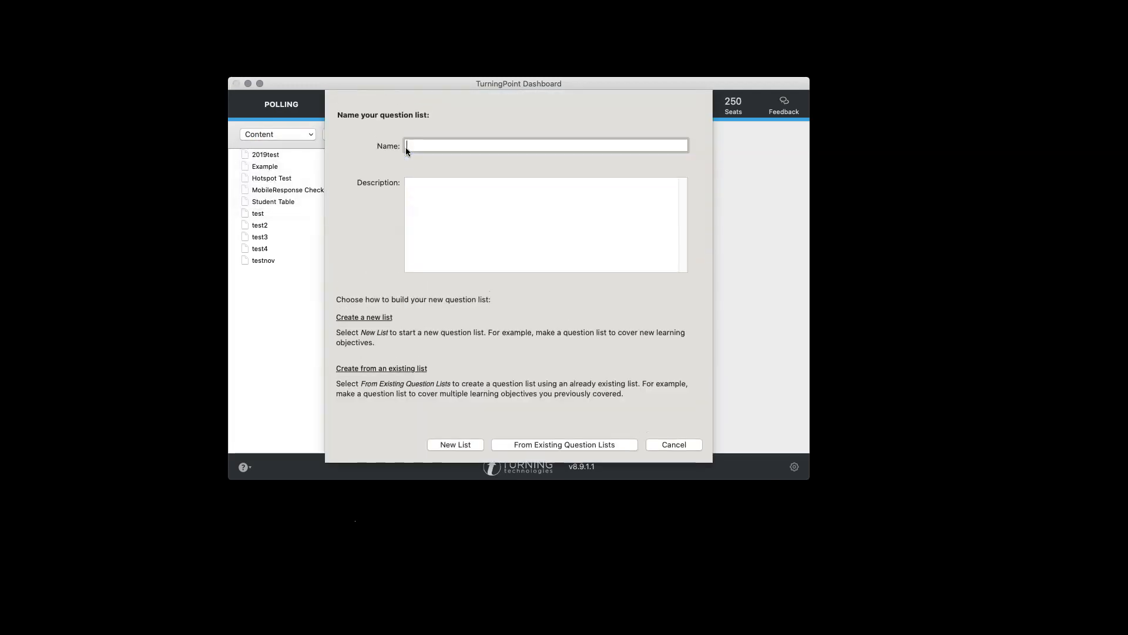
{"action": "type", "text": "Example Question List"}
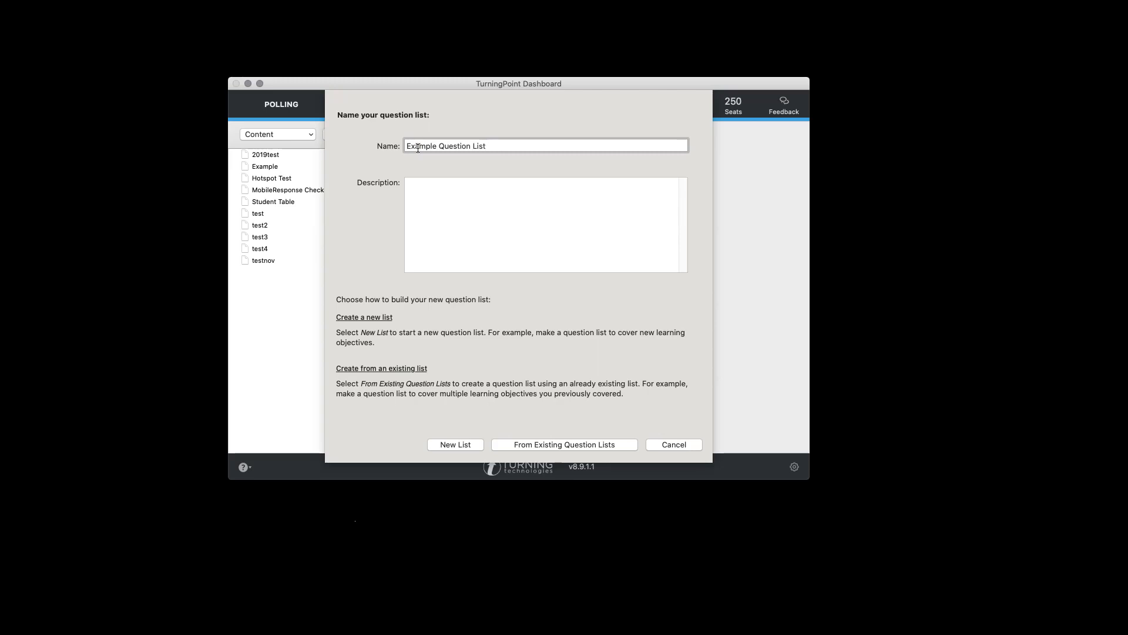
{"action": "left_click", "coordinate": [411, 249]}
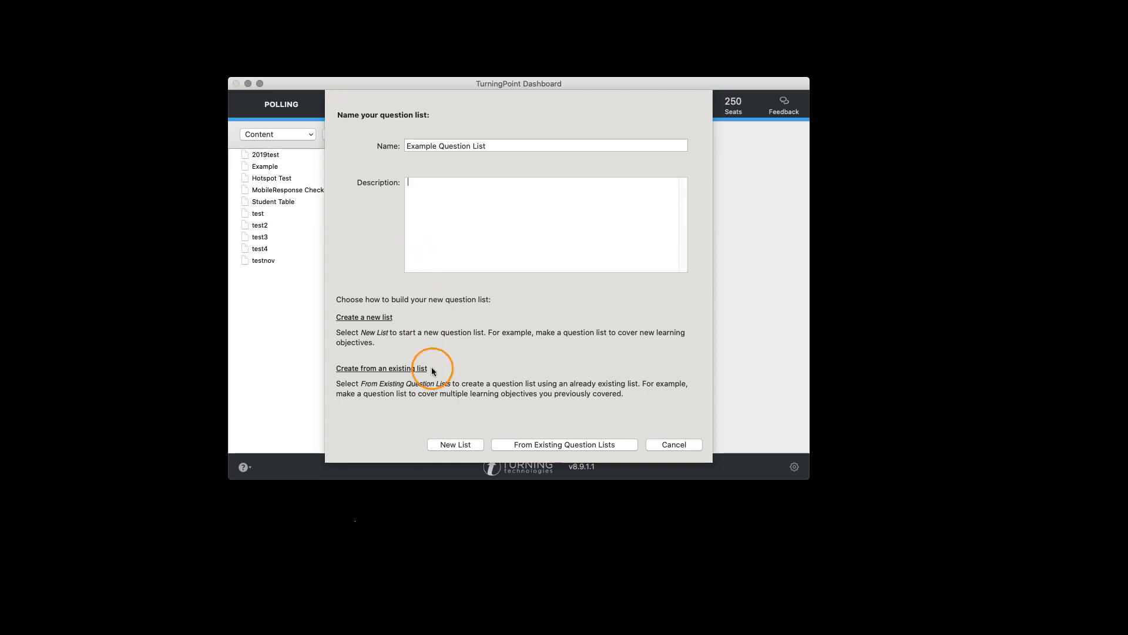
{"action": "left_click", "coordinate": [446, 445]}
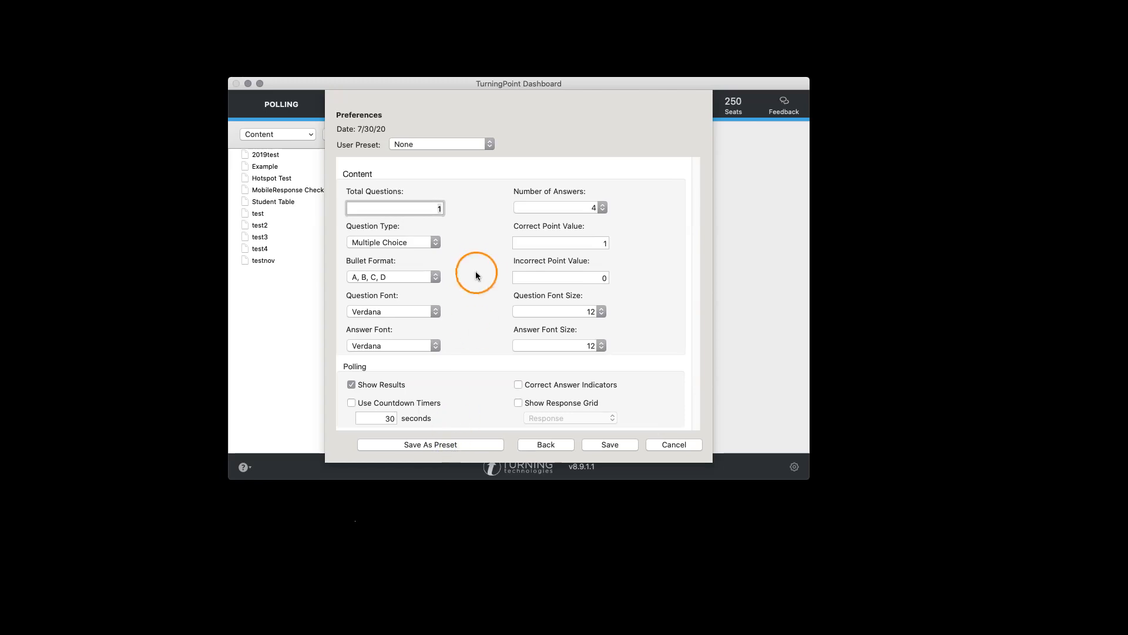
Save the list preferences with no user preset, one Multiple Choice question and four answers
{"action": "left_click", "coordinate": [465, 144]}
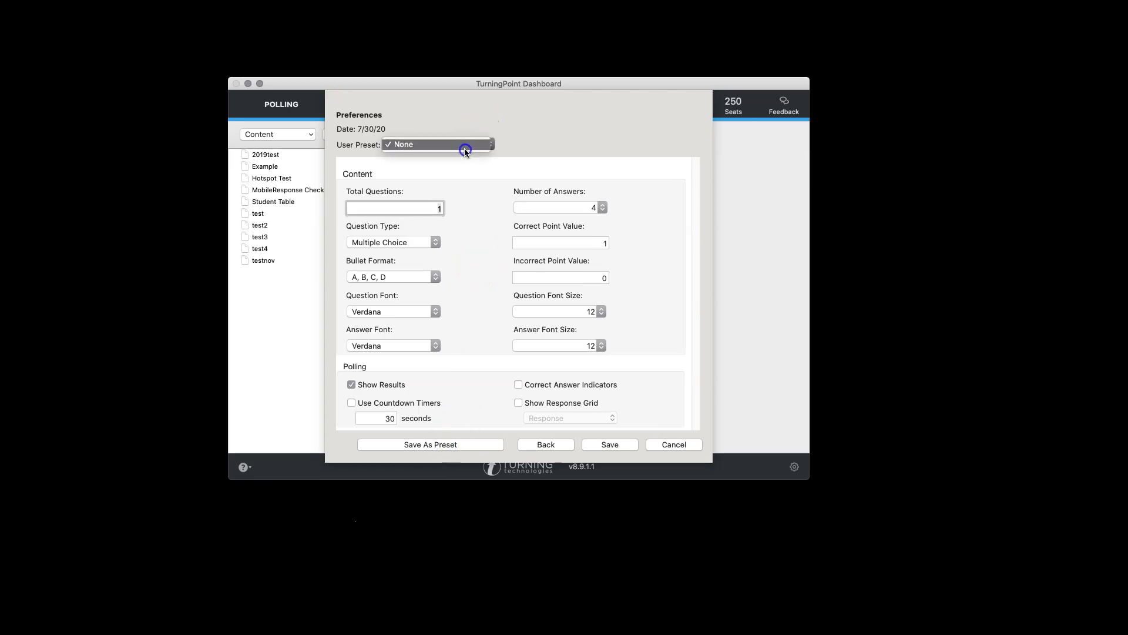
{"action": "left_click", "coordinate": [461, 222]}
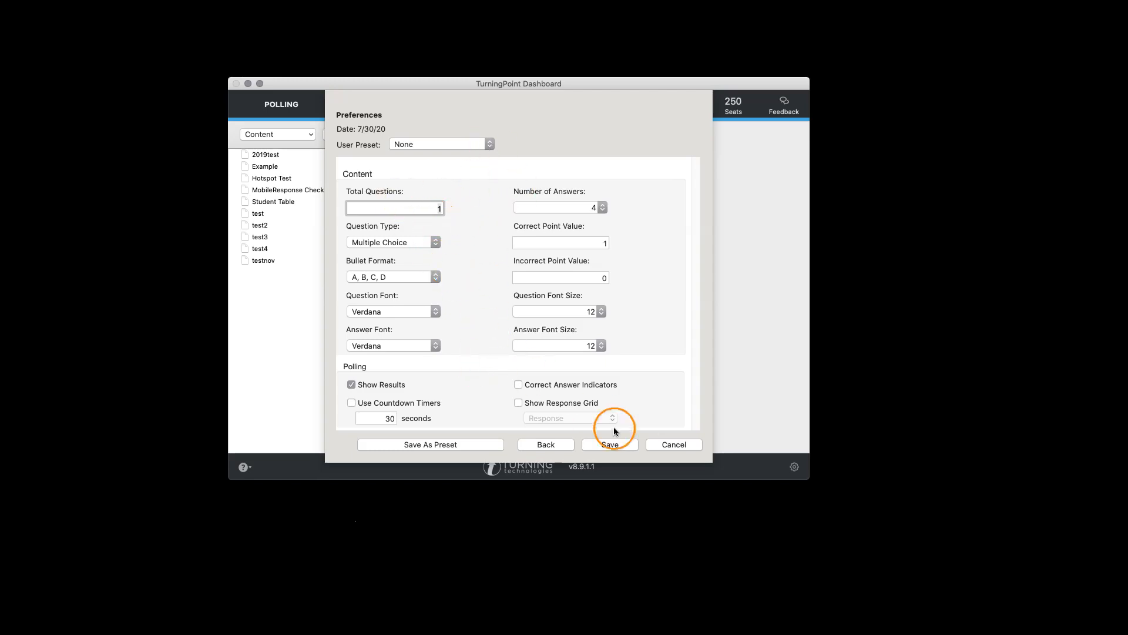
{"action": "left_click", "coordinate": [616, 446]}
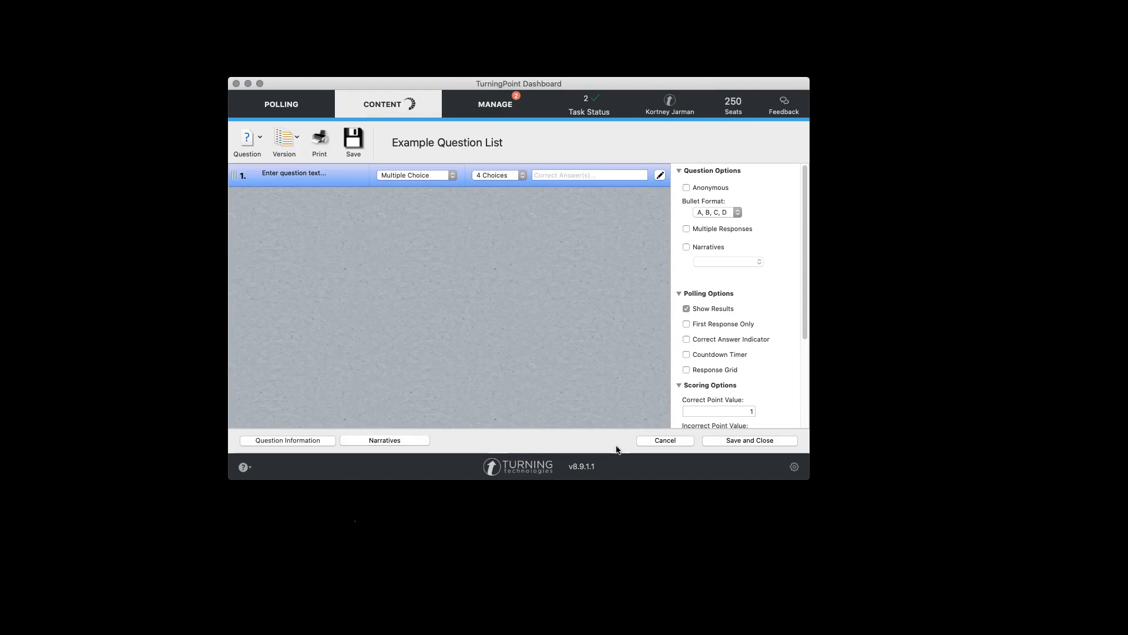
Enlarge and reposition the dashboard window so that it fills most of the screen
{"action": "left_click_drag", "start_coordinate": [810, 479], "coordinate": [1000, 586]}
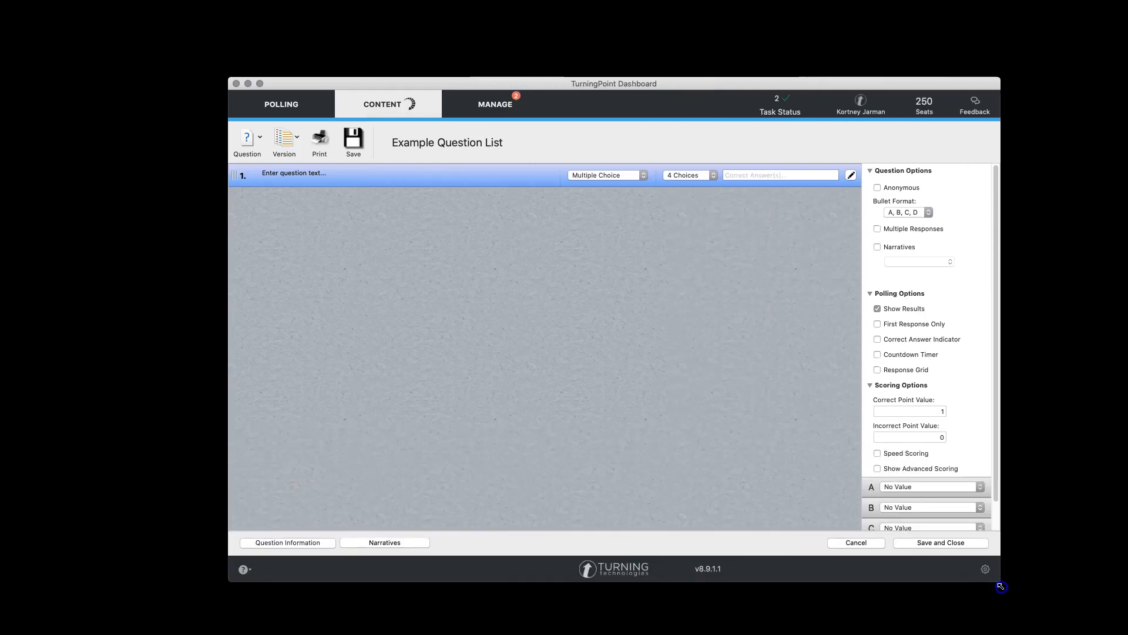
{"action": "left_click_drag", "start_coordinate": [653, 86], "coordinate": [446, 21]}
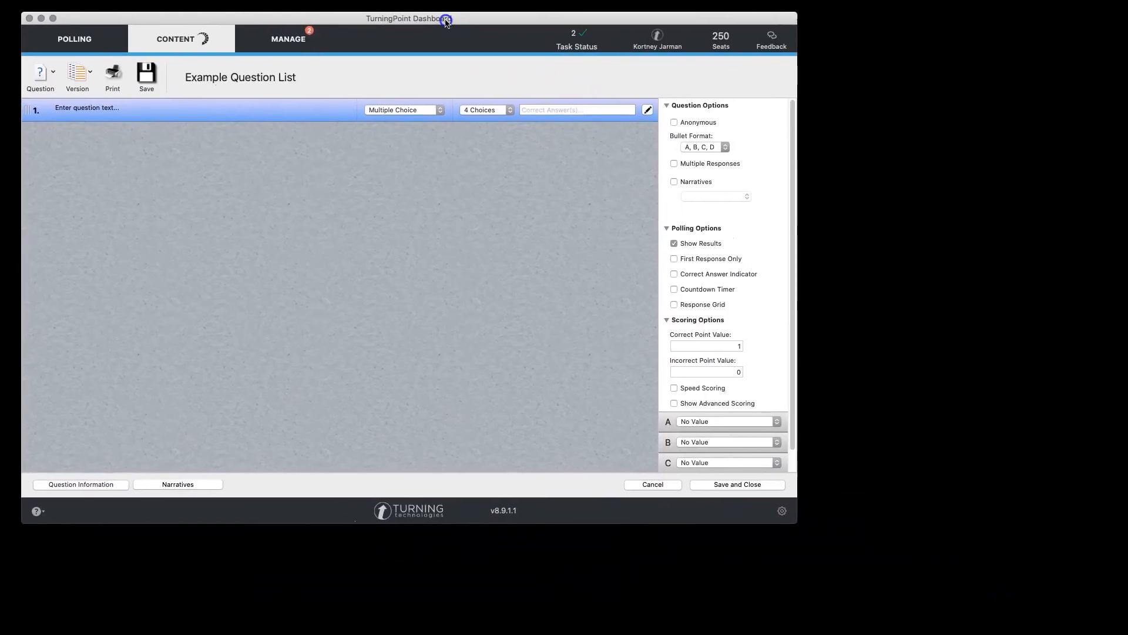
{"action": "left_click_drag", "start_coordinate": [796, 521], "coordinate": [1101, 616]}
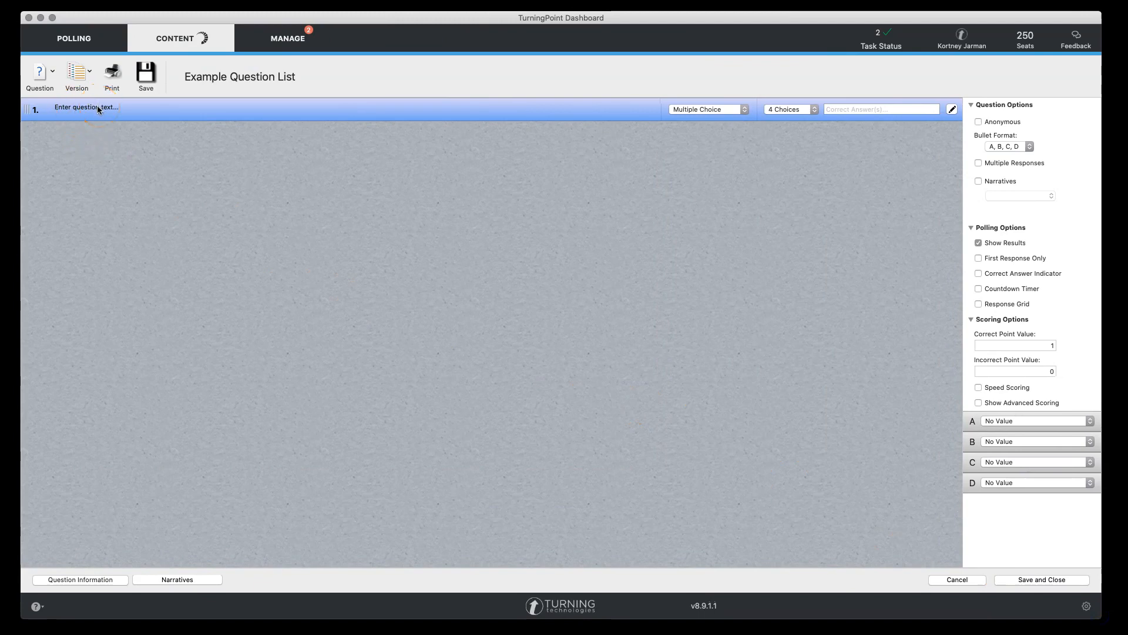
Open question 1 for editing and enter "UTK's Mascot, Smokey the Hound, is what breed of dog?" as its text
{"action": "left_click", "coordinate": [67, 114]}
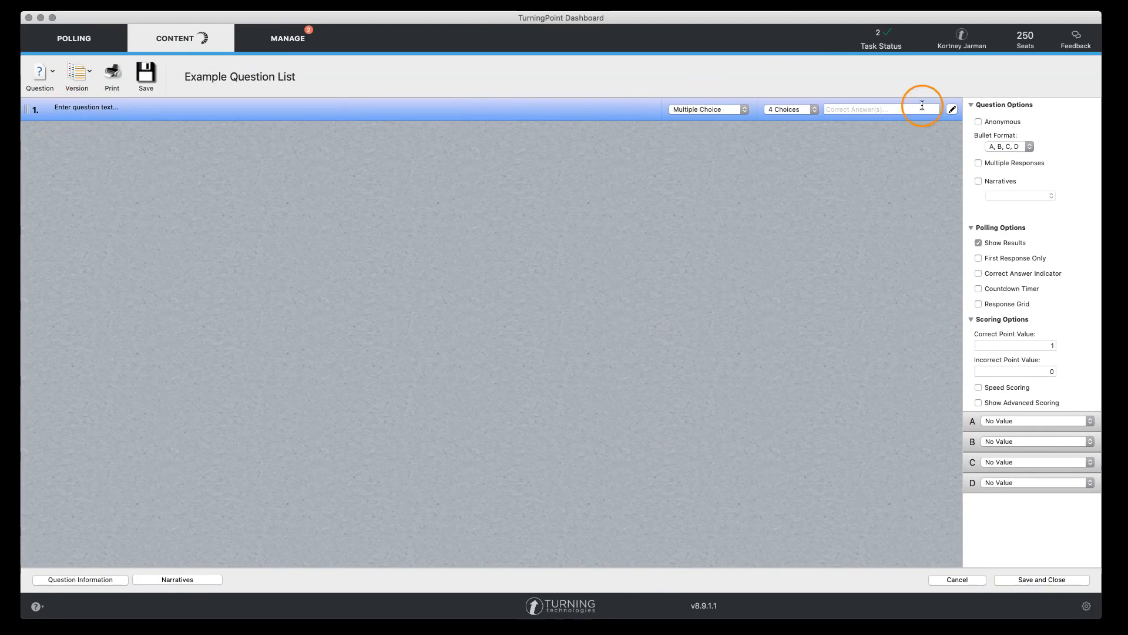
{"action": "left_click", "coordinate": [953, 110]}
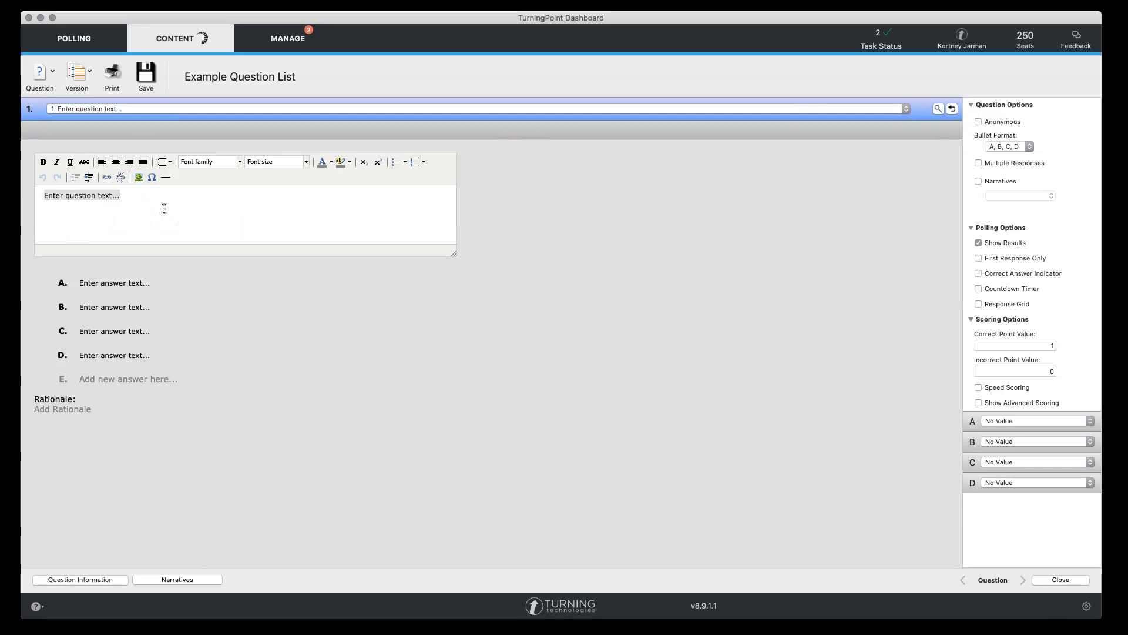
{"action": "left_click", "coordinate": [36, 190]}
{"action": "type", "text": "UTK's Mascot, Smokey the Hound, is what breed of dog?"}
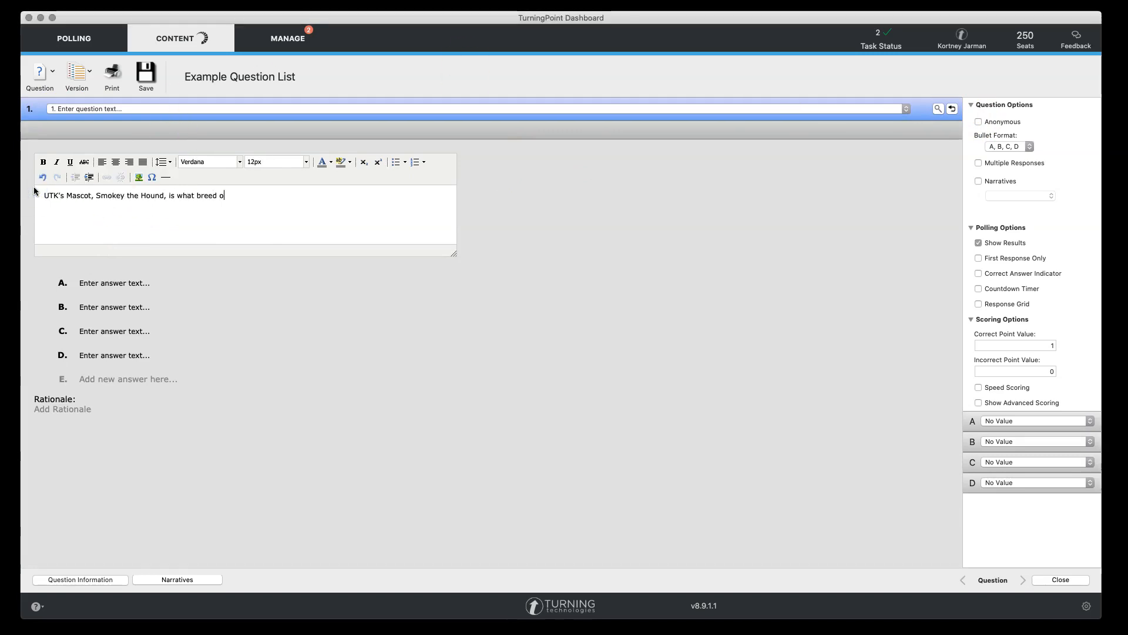
Enter the answers Golden Retriever, Bulldog, Bluetick Coonhound and Labrador Retriever as choices A to D
{"action": "left_click", "coordinate": [109, 282]}
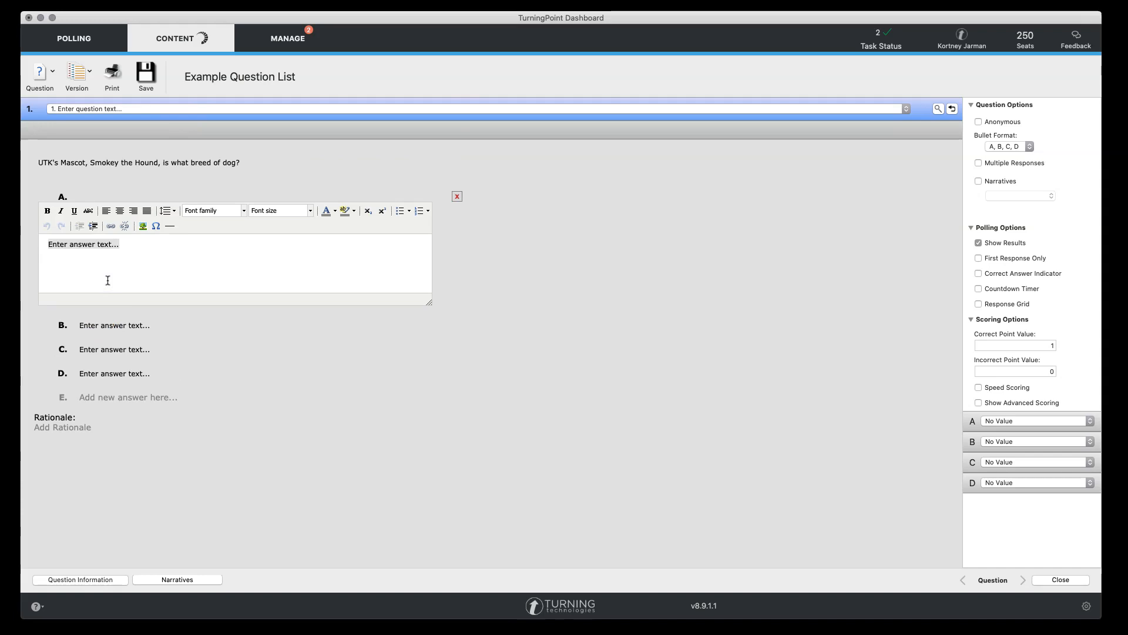
{"action": "type", "text": "Golden Retriever"}
{"action": "left_click", "coordinate": [107, 323]}
{"action": "type", "text": "Bulldog"}
{"action": "left_click", "coordinate": [125, 350]}
{"action": "type", "text": "Bluetick Coonhound"}
{"action": "left_click", "coordinate": [110, 379]}
{"action": "type", "text": "Labrador Retriever"}
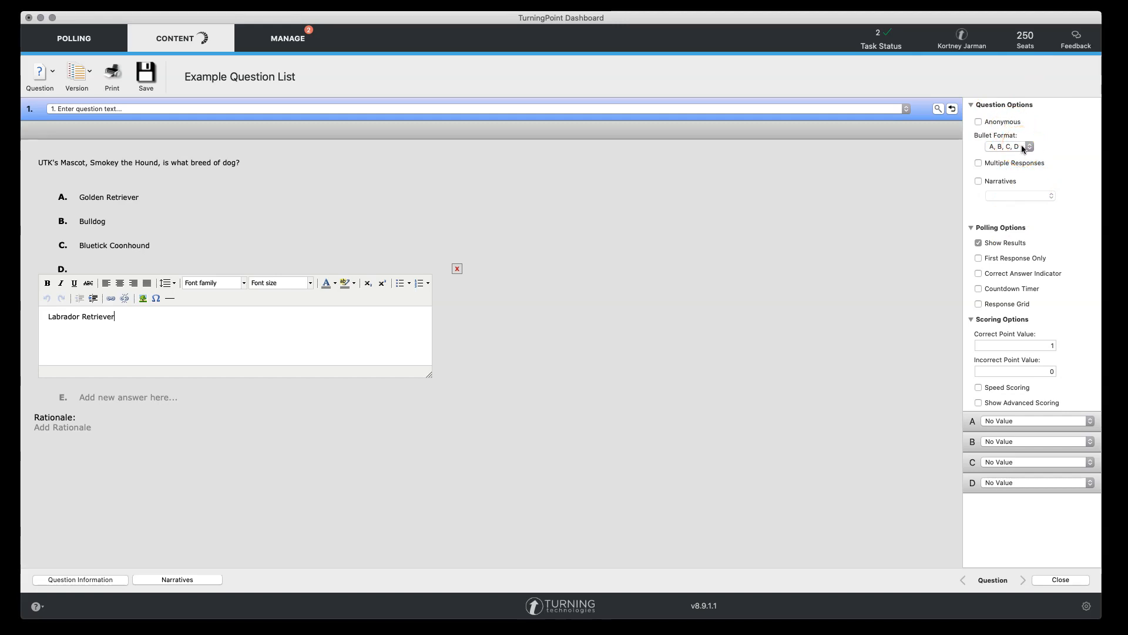
{"action": "left_click", "coordinate": [678, 398]}
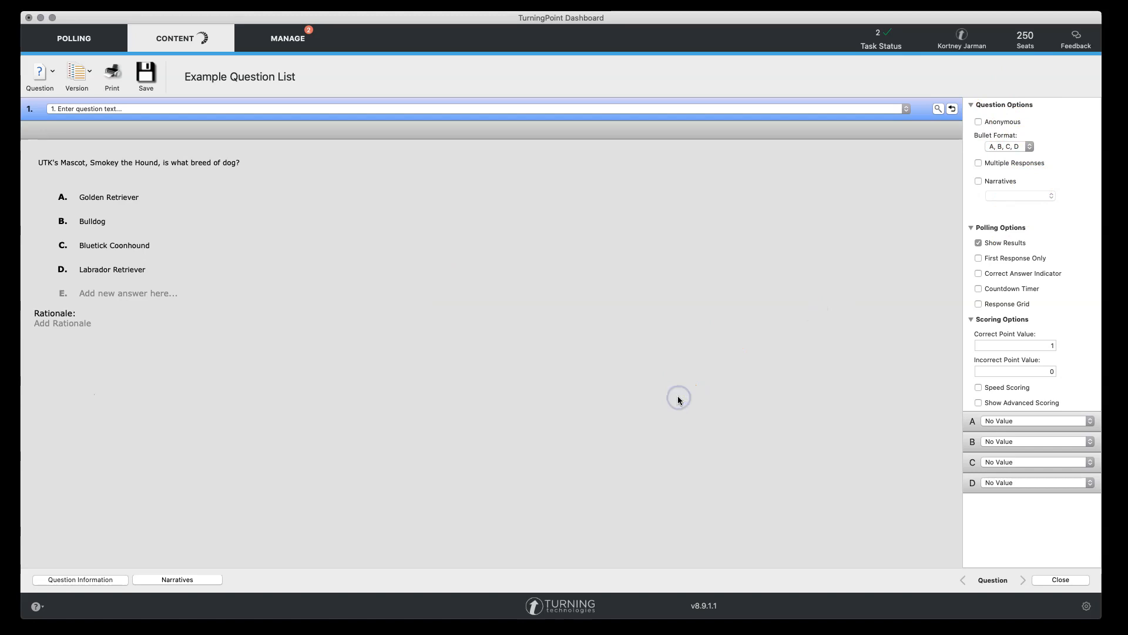
Try the Multiple Responses and Show Results options for question 1, view the response limit choices, and restore both options
{"action": "left_click", "coordinate": [979, 163]}
{"action": "left_click", "coordinate": [979, 164]}
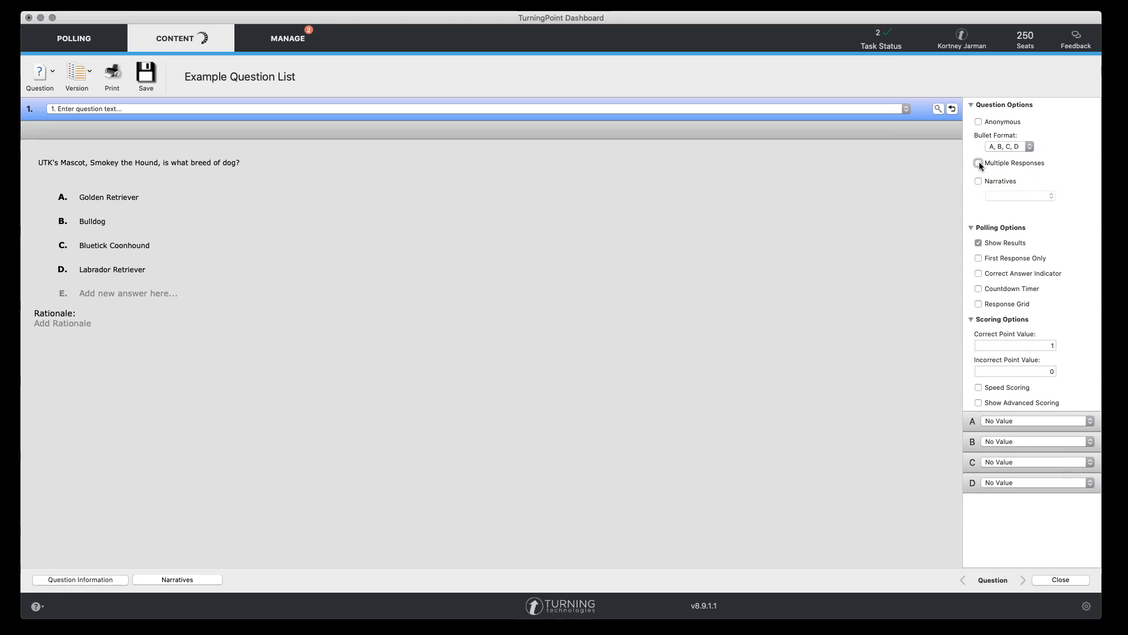
{"action": "left_click", "coordinate": [979, 163]}
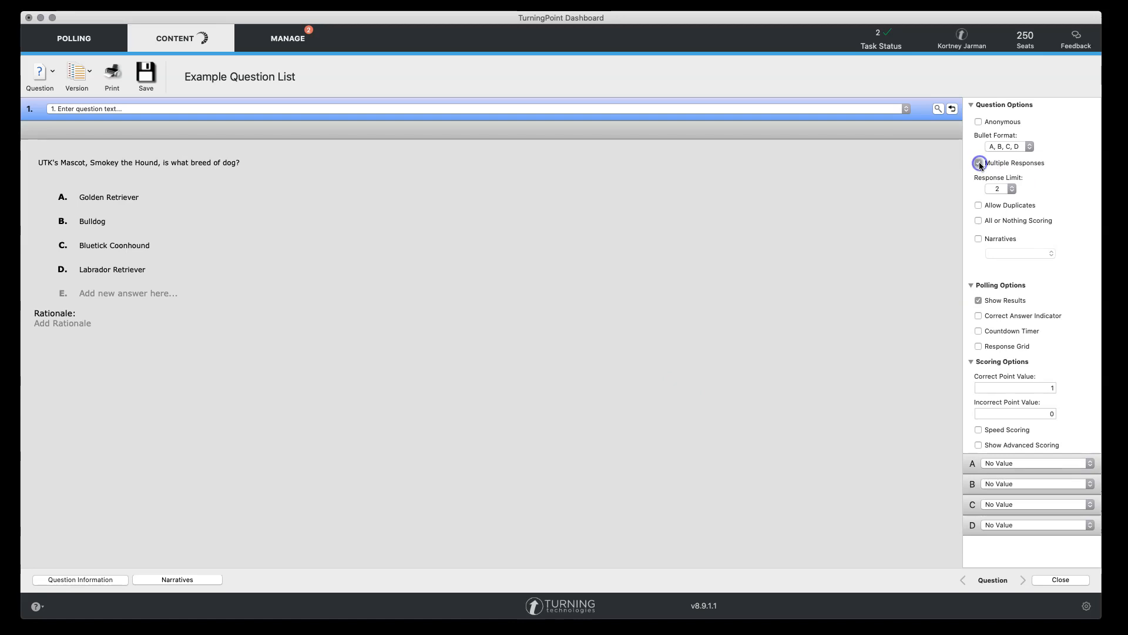
{"action": "left_click", "coordinate": [999, 190]}
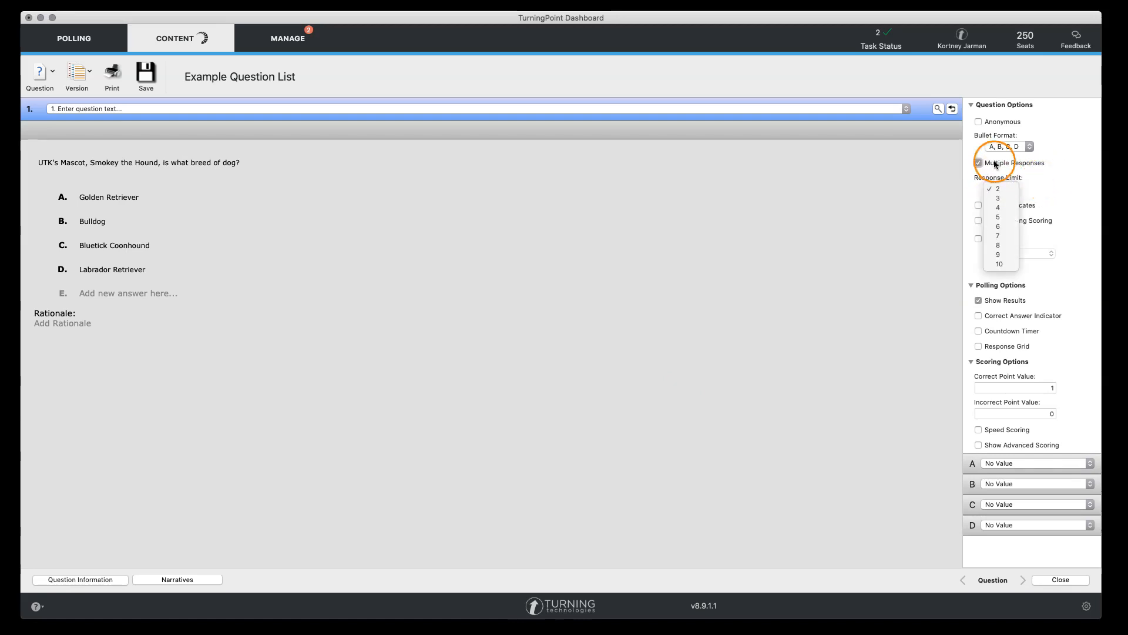
{"action": "left_click", "coordinate": [979, 164]}
{"action": "left_click", "coordinate": [979, 164]}
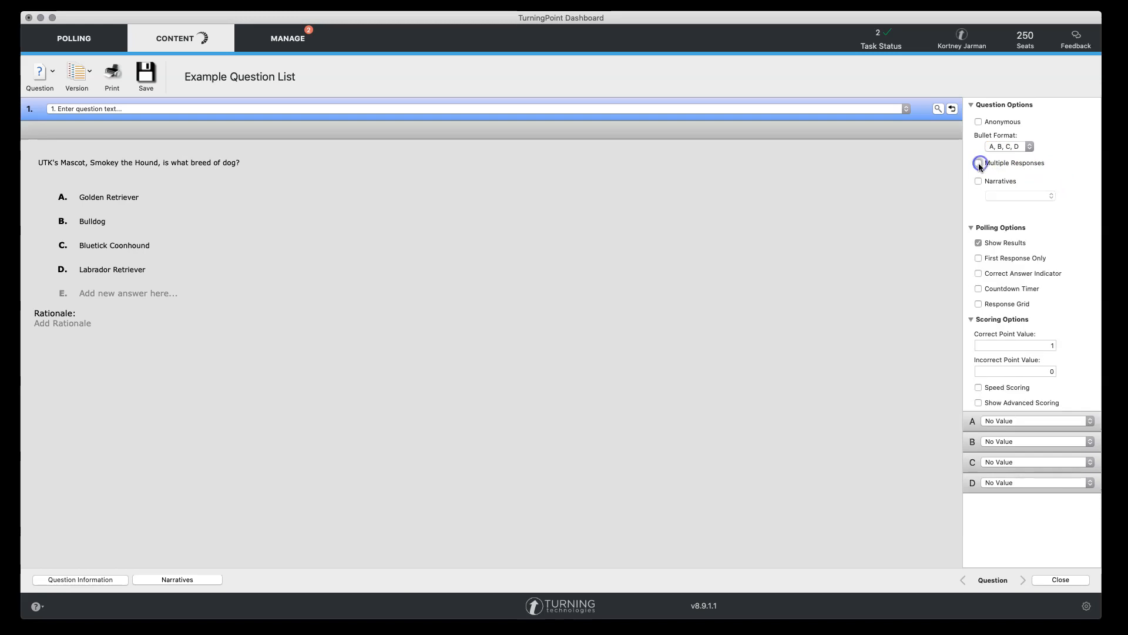
{"action": "left_click", "coordinate": [1017, 247]}
{"action": "left_click", "coordinate": [1018, 246]}
Mark answer C, Bluetick Coonhound, as the correct answer to question 1
{"action": "left_click", "coordinate": [1031, 463]}
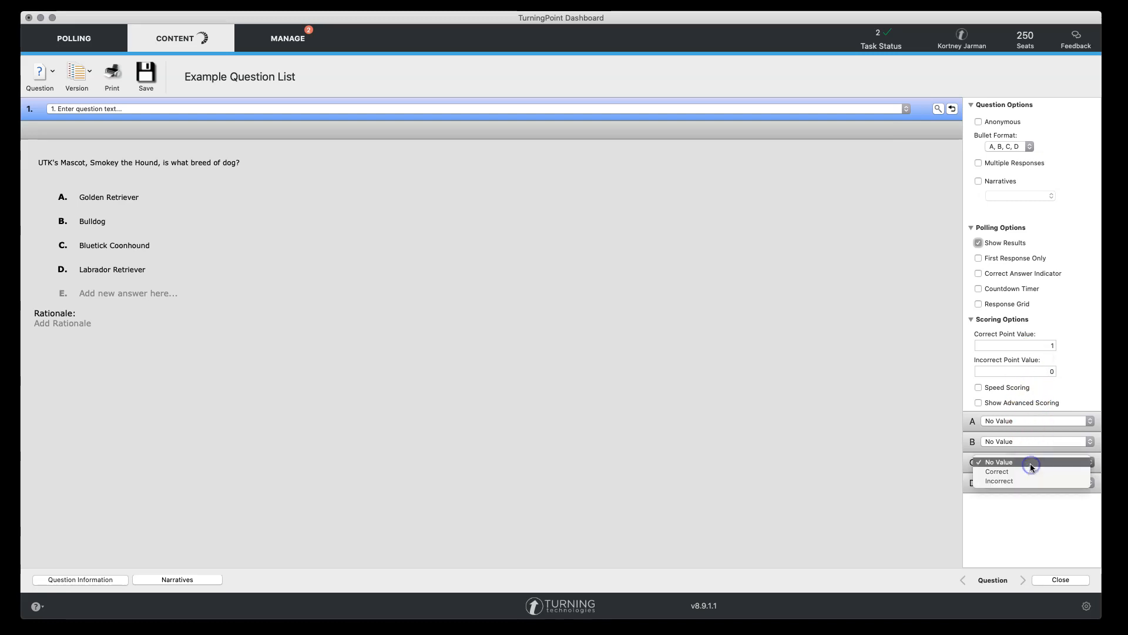
{"action": "left_click", "coordinate": [1029, 472]}
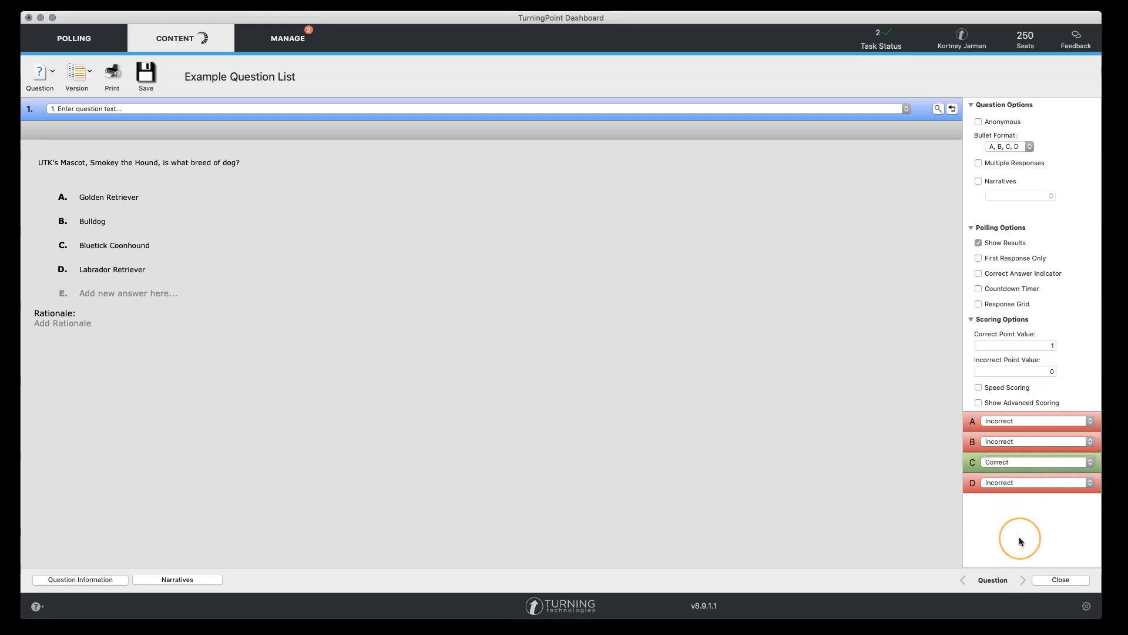
{"action": "left_click", "coordinate": [1025, 582]}
{"action": "left_click", "coordinate": [1046, 581]}
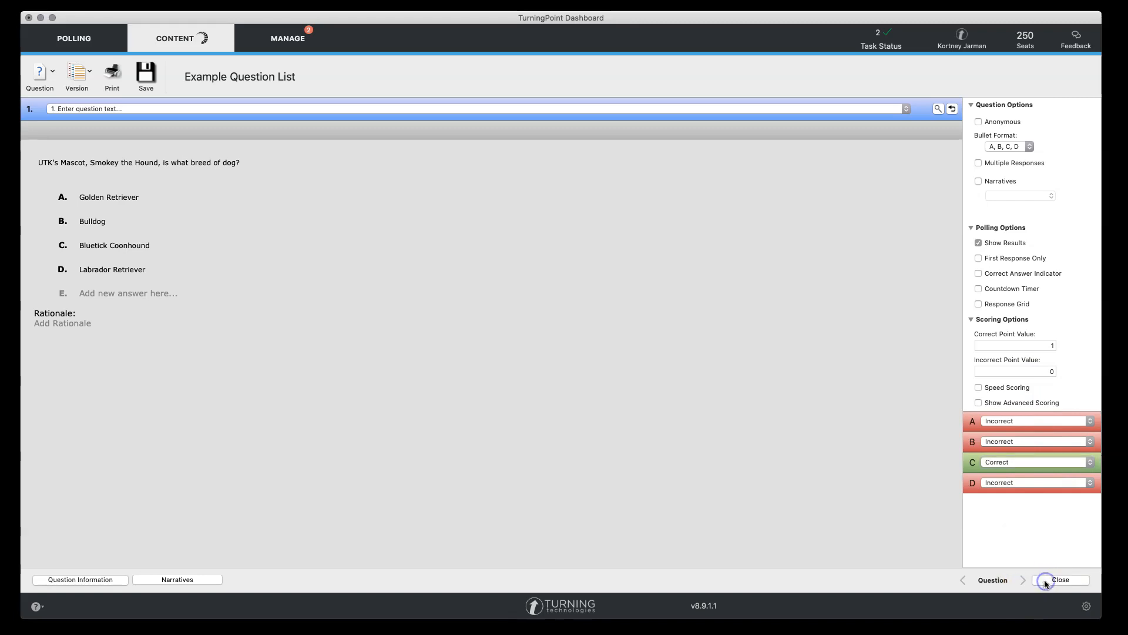
{"action": "mouse_move", "coordinate": [229, 231]}
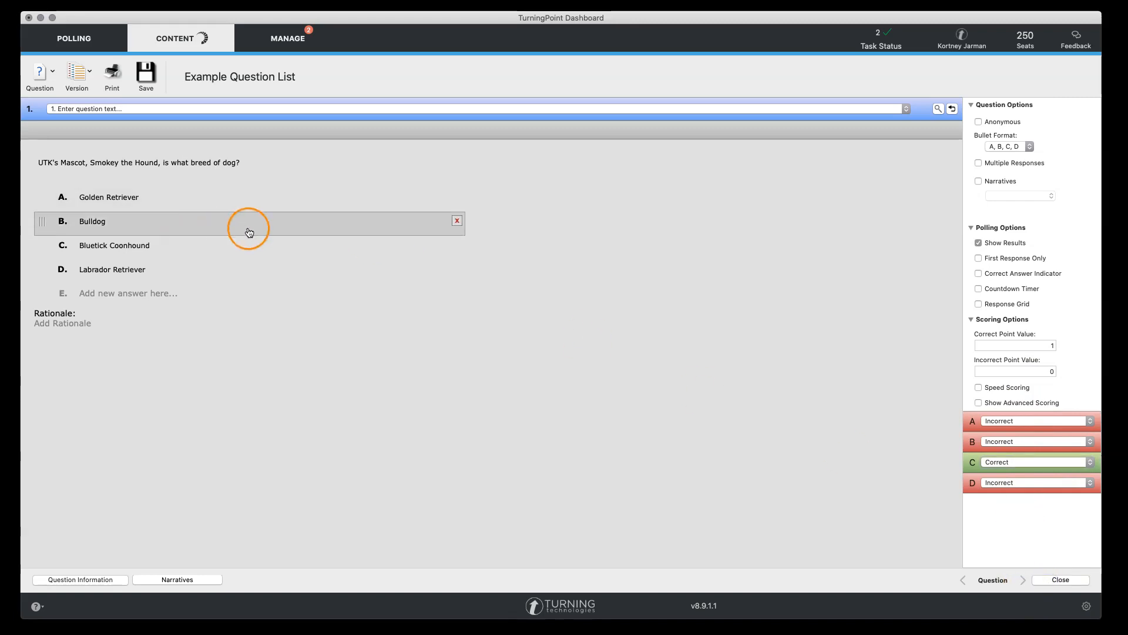
Add a second question to the list, check the question selector, and return to the question overview
{"action": "left_click", "coordinate": [52, 73]}
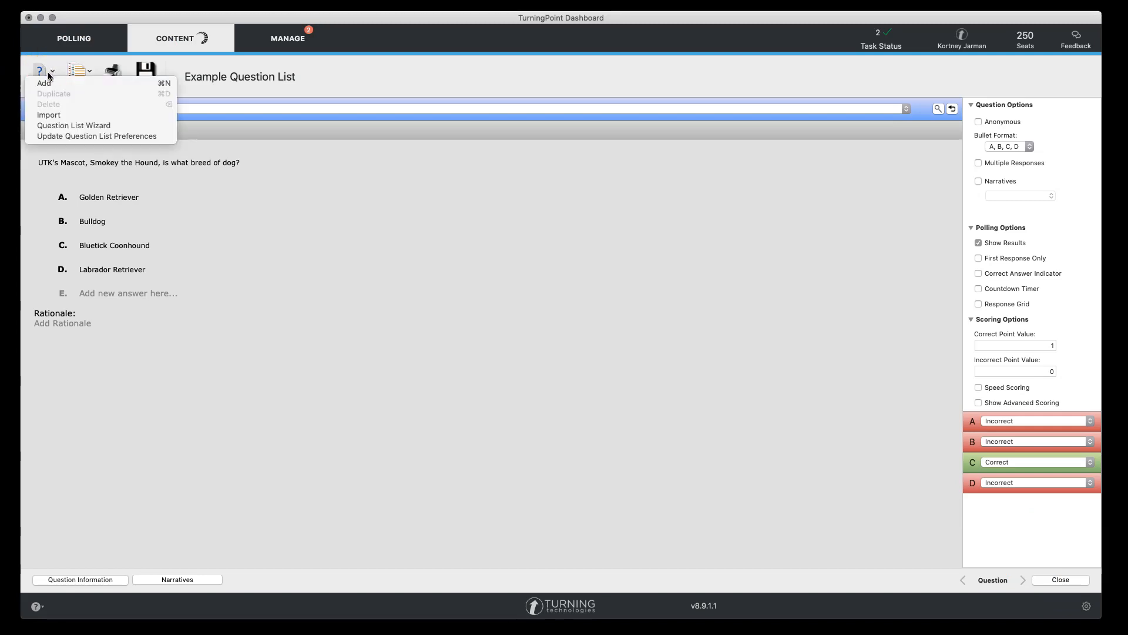
{"action": "left_click", "coordinate": [47, 84]}
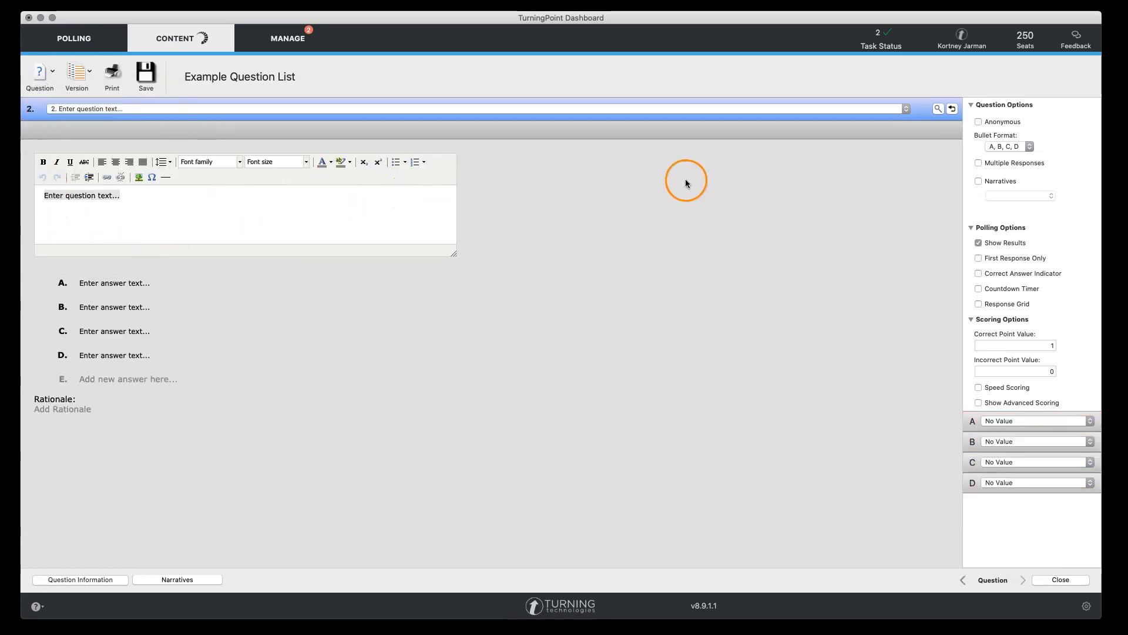
{"action": "left_click", "coordinate": [283, 106]}
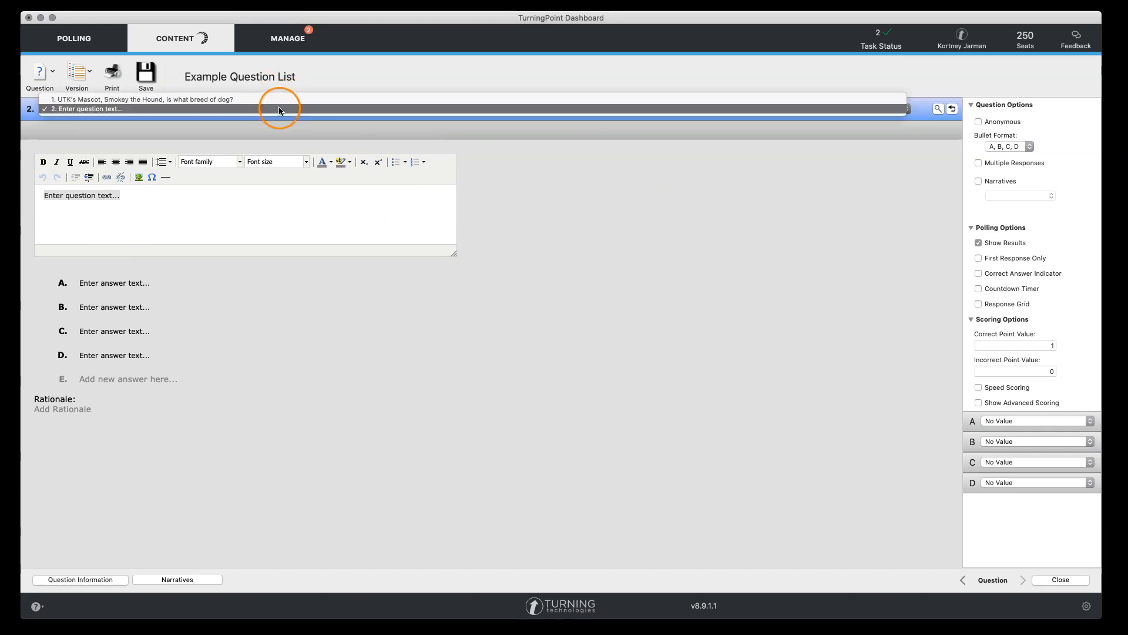
{"action": "left_click", "coordinate": [280, 109]}
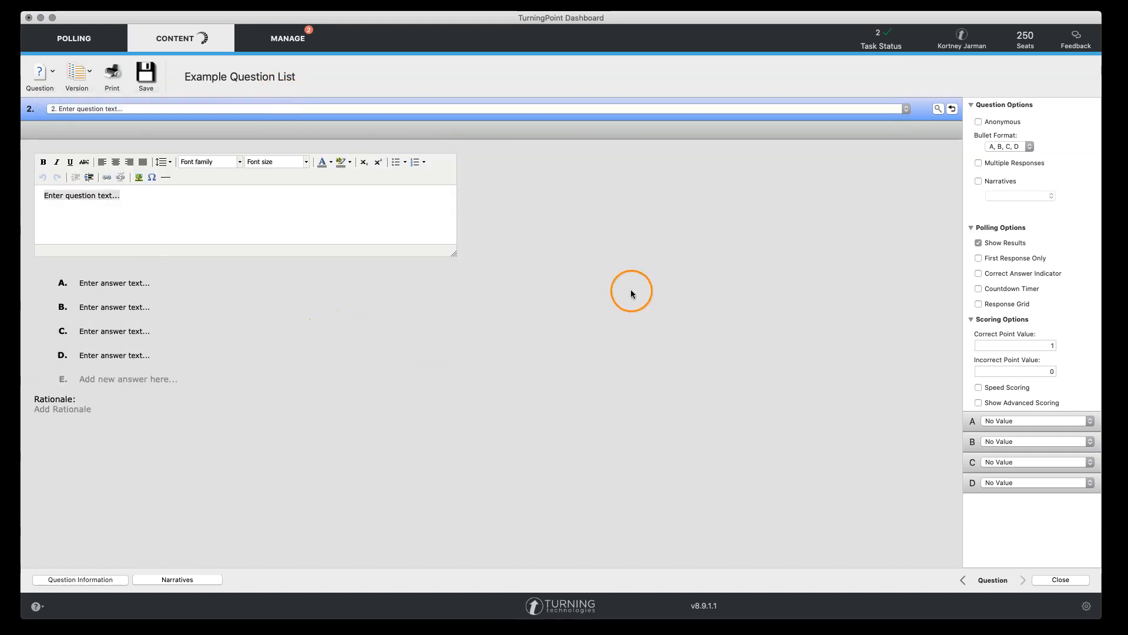
{"action": "left_click", "coordinate": [1043, 580]}
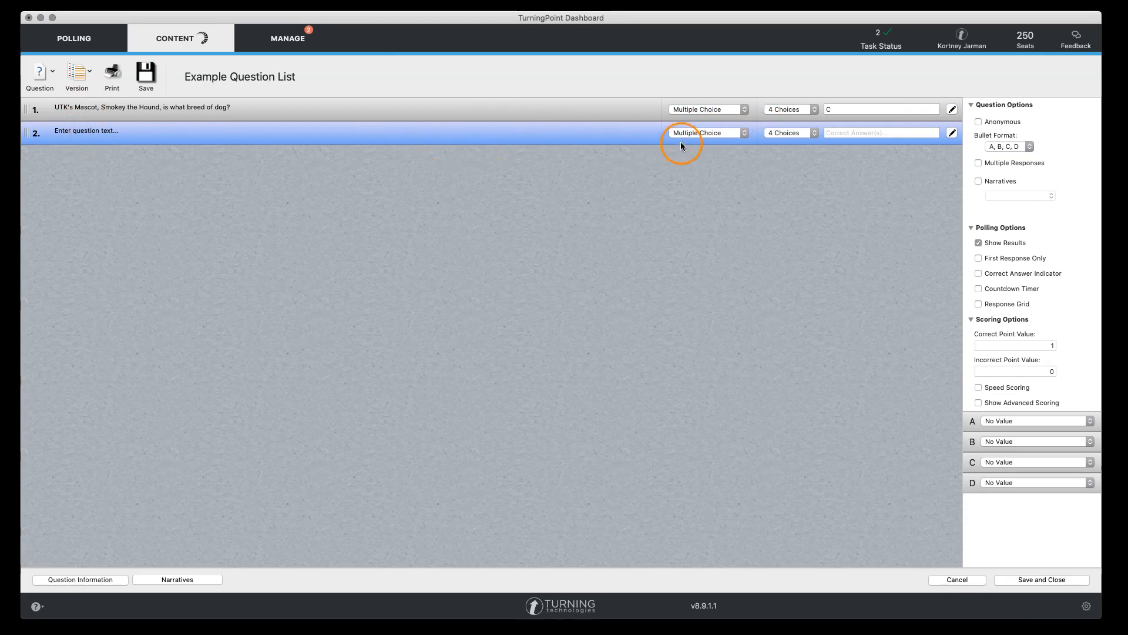
Change question 2 to the Short Answer type and open it for editing
{"action": "left_click", "coordinate": [702, 132]}
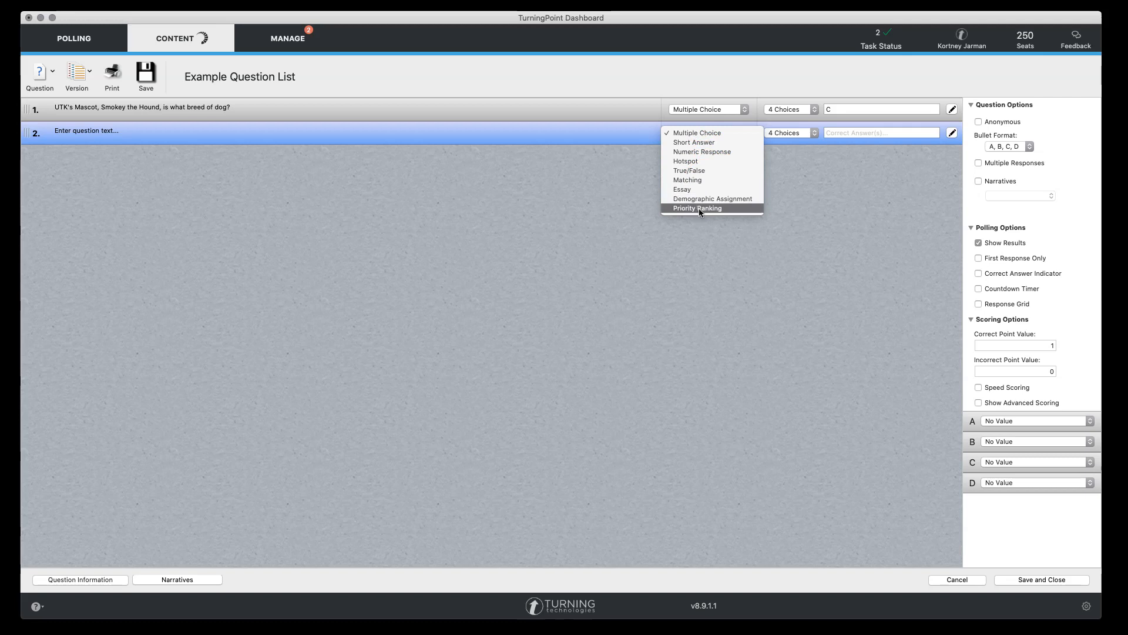
{"action": "left_click", "coordinate": [737, 242]}
{"action": "left_click", "coordinate": [708, 142]}
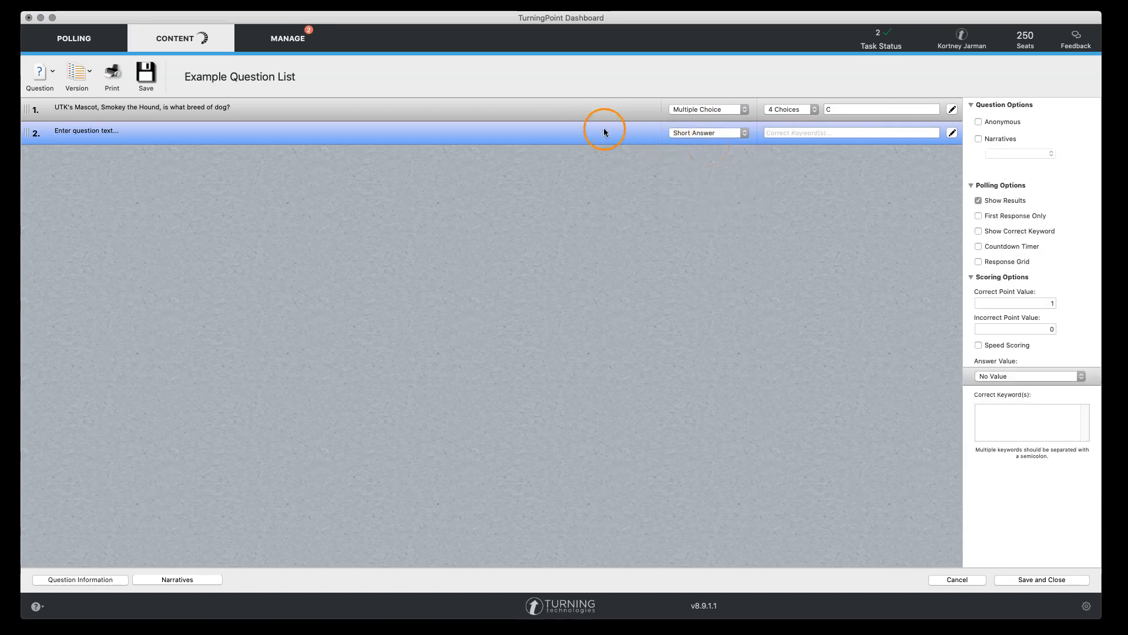
{"action": "left_click", "coordinate": [952, 133]}
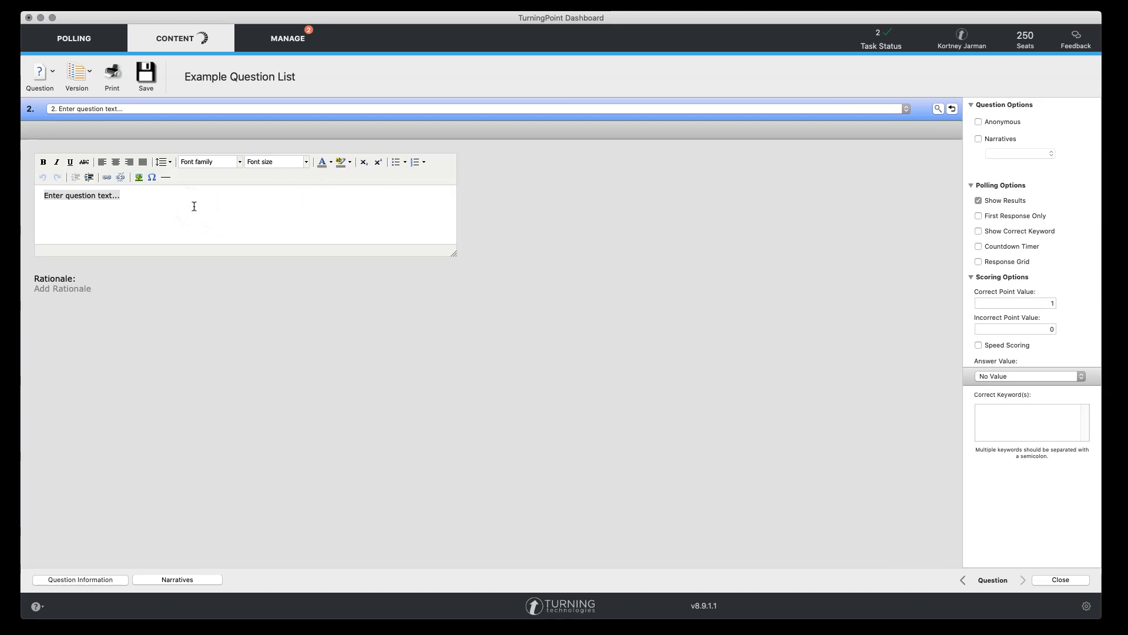
Enter "What is UTK's primary color?" as the text of question 2
{"action": "type", "text": "What"}
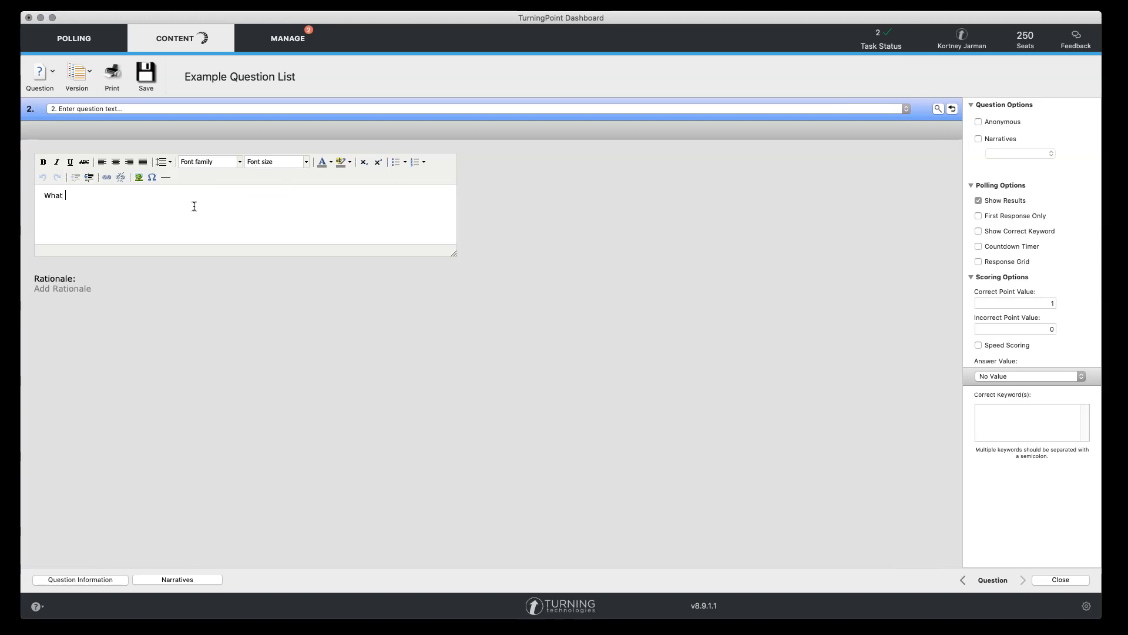
{"action": "type", "text": " is UTK'ss"}
{"action": "key", "text": "BackSpace"}
{"action": "key", "text": "BackSpace"}
{"action": "type", "text": "primary color?"}
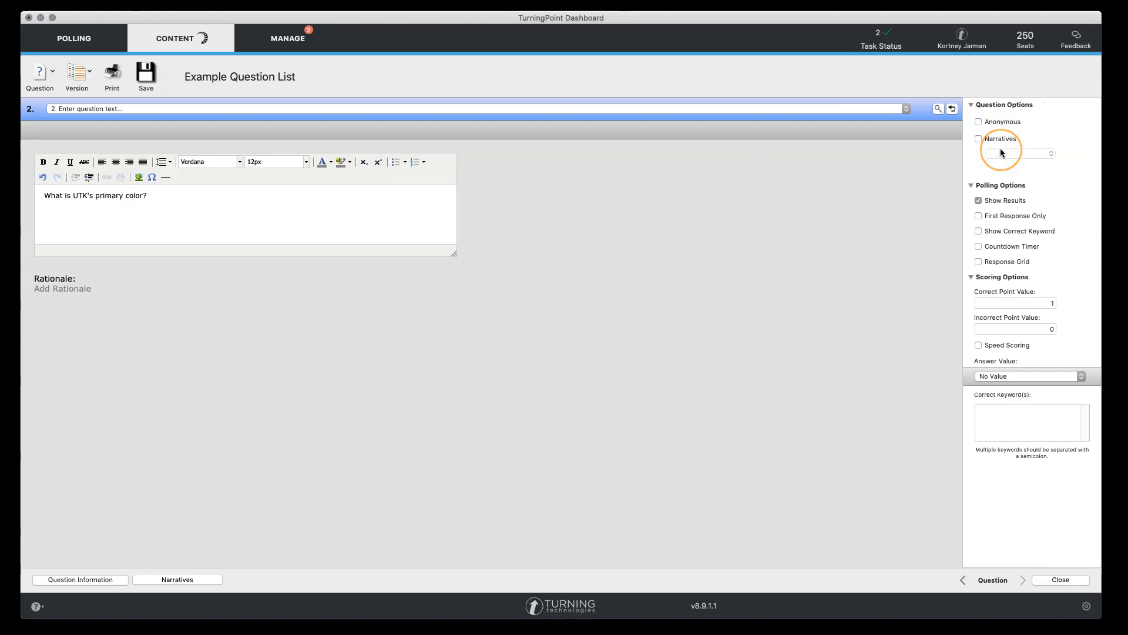
{"action": "left_click", "coordinate": [1007, 120]}
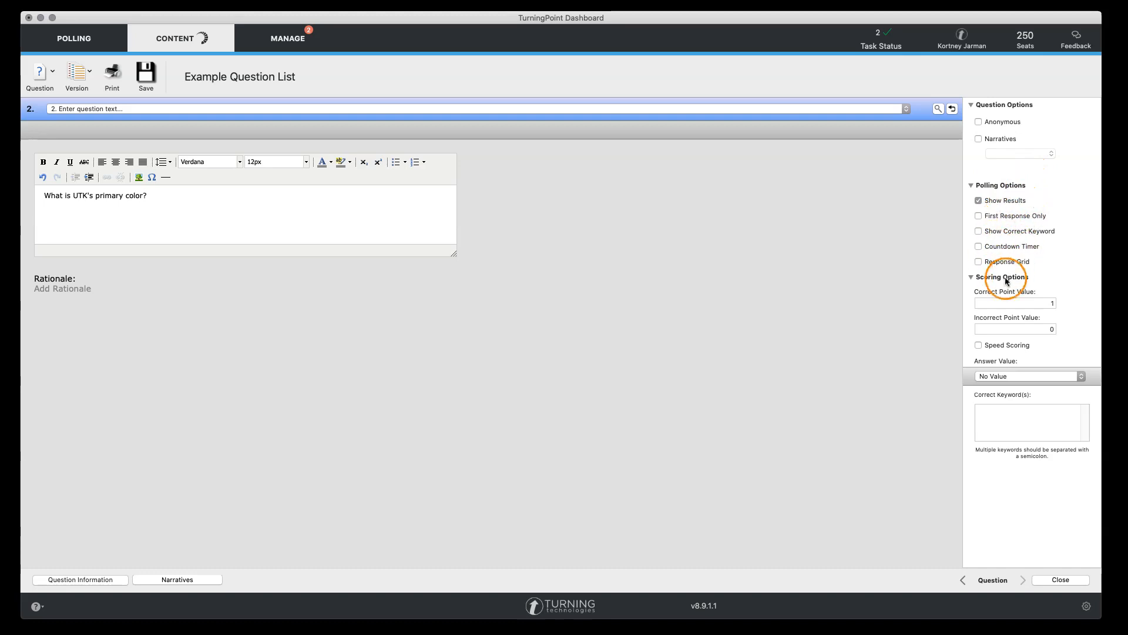
Set question 2's answer value to Correct with the keywords "Orange;orange" and return to the question overview
{"action": "left_click", "coordinate": [1015, 376]}
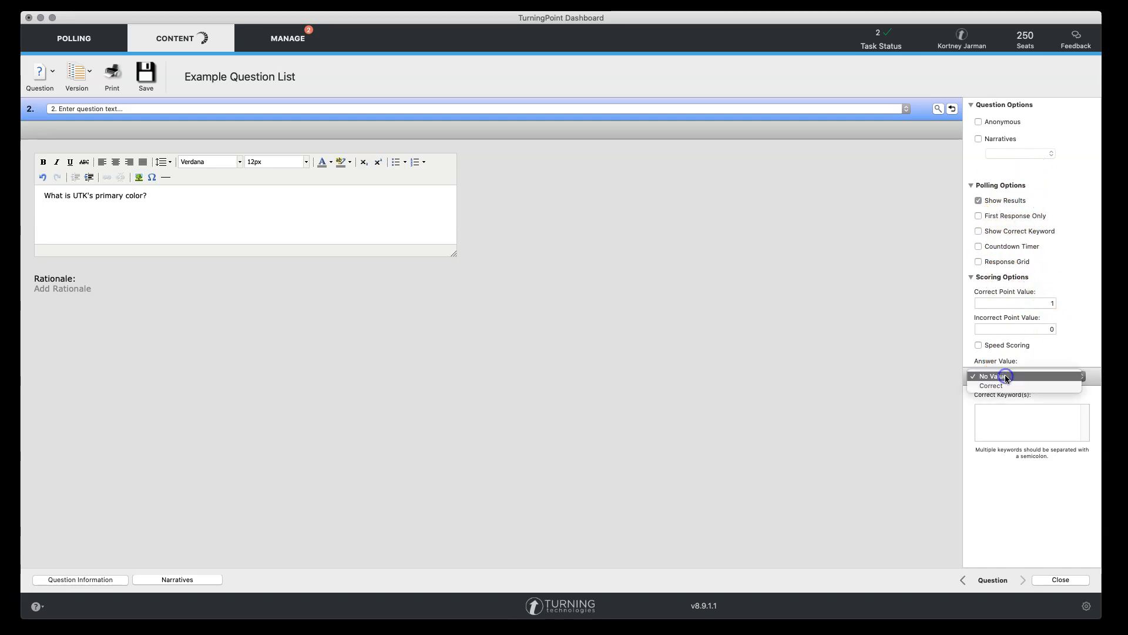
{"action": "left_click", "coordinate": [999, 386]}
{"action": "left_click", "coordinate": [991, 421]}
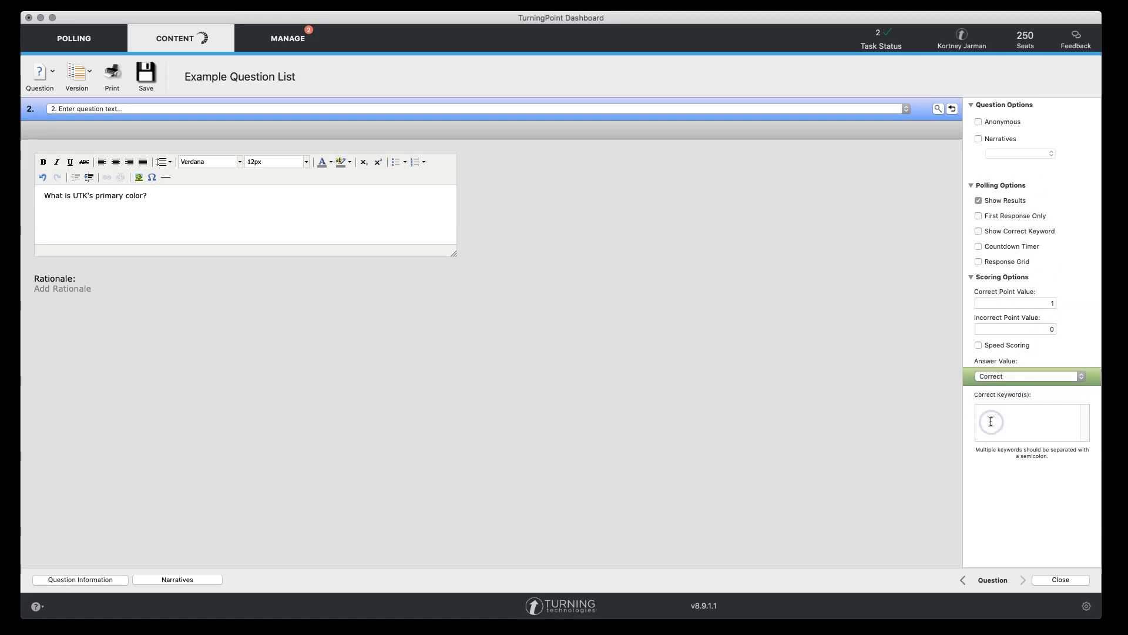
{"action": "type", "text": "Orange; orange"}
{"action": "left_click", "coordinate": [1052, 580]}
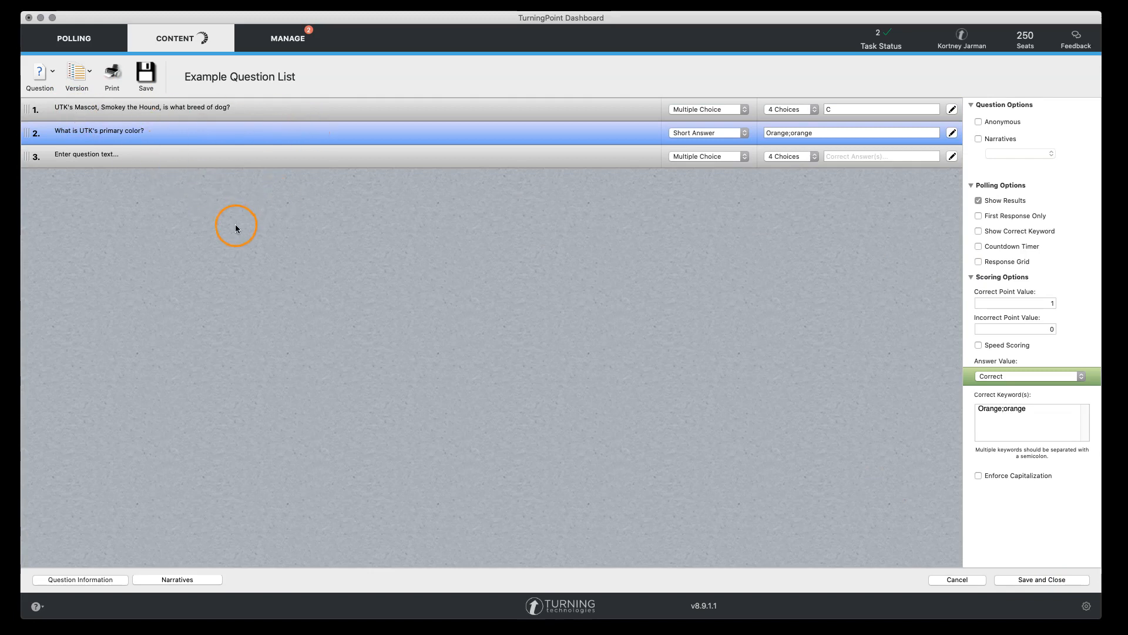
Change question 3 to the Numeric Response type and enter "What is 2 +2?" as its question text
{"action": "left_click", "coordinate": [726, 157]}
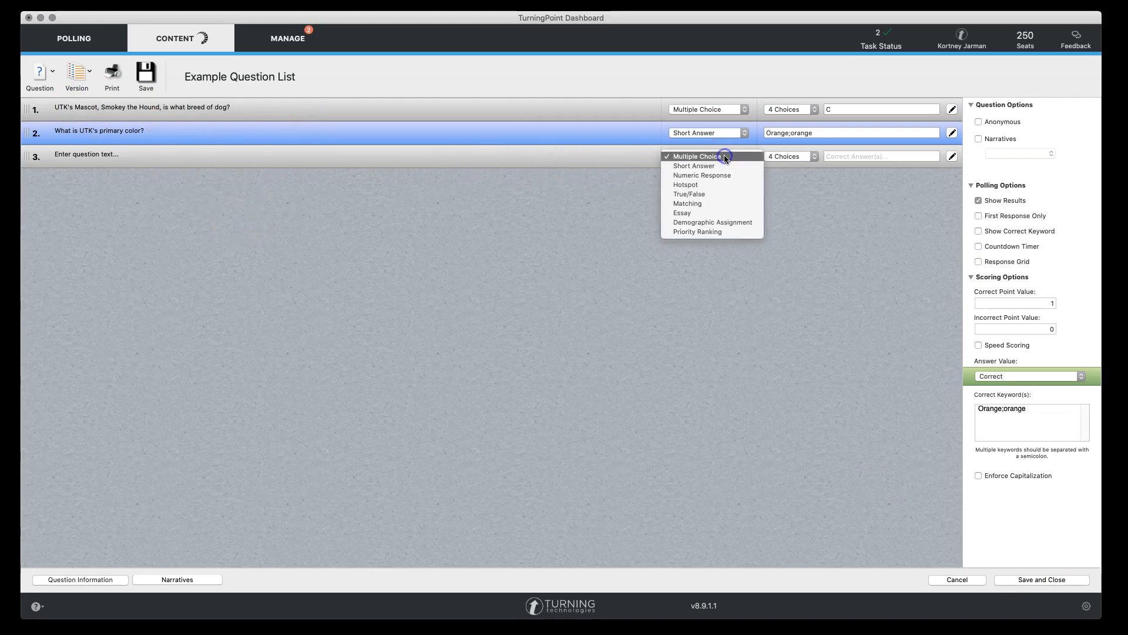
{"action": "left_click", "coordinate": [720, 175]}
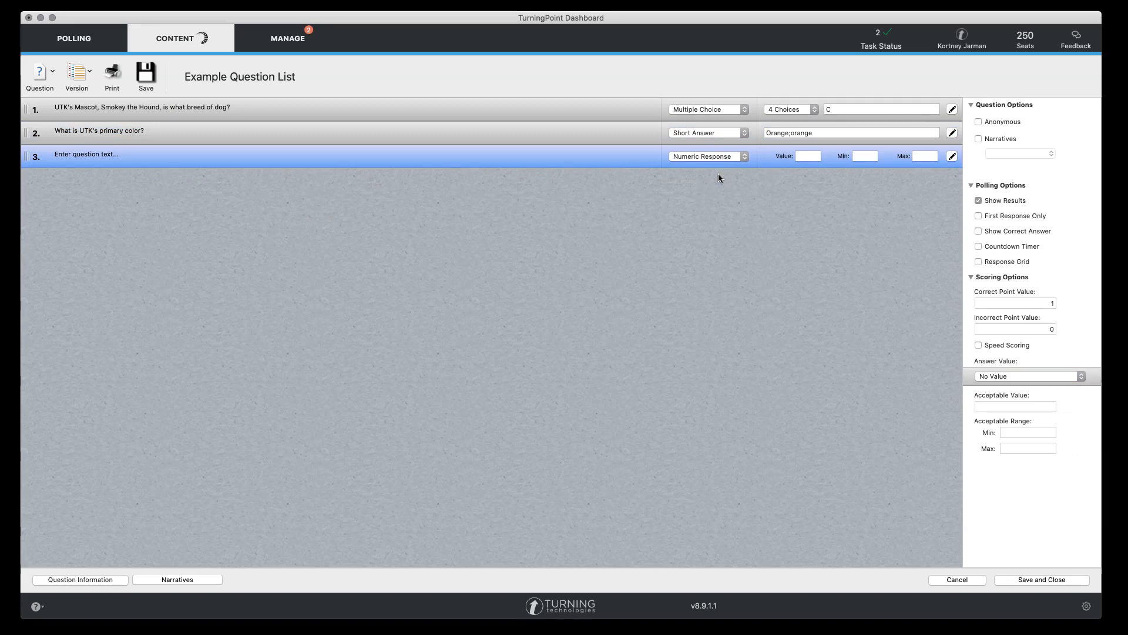
{"action": "left_click", "coordinate": [86, 155]}
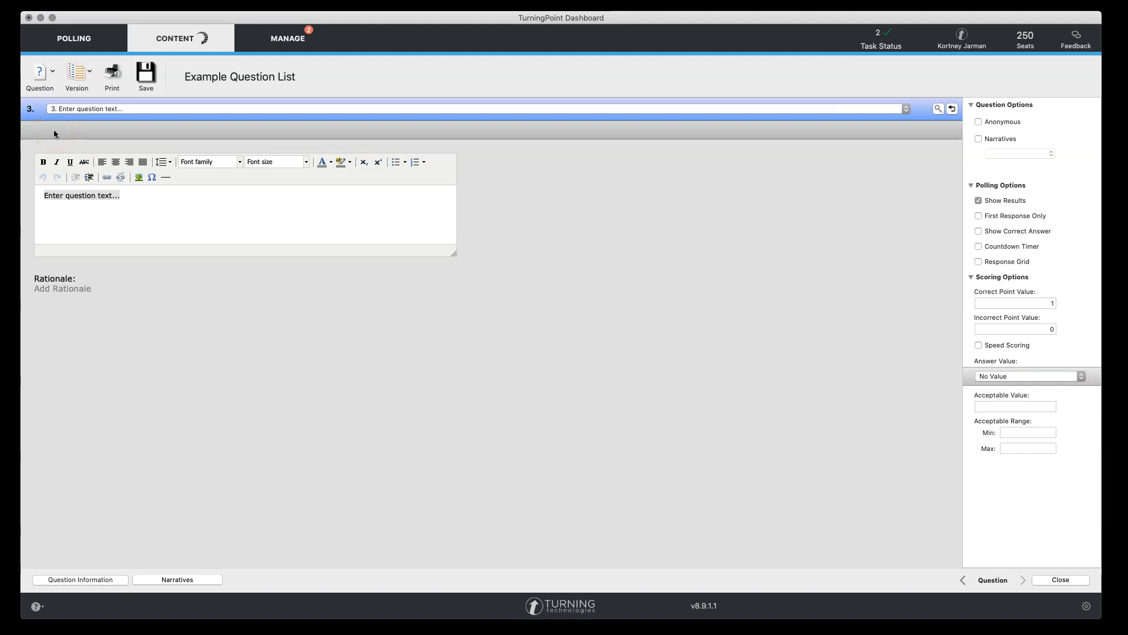
{"action": "type", "text": "What is"}
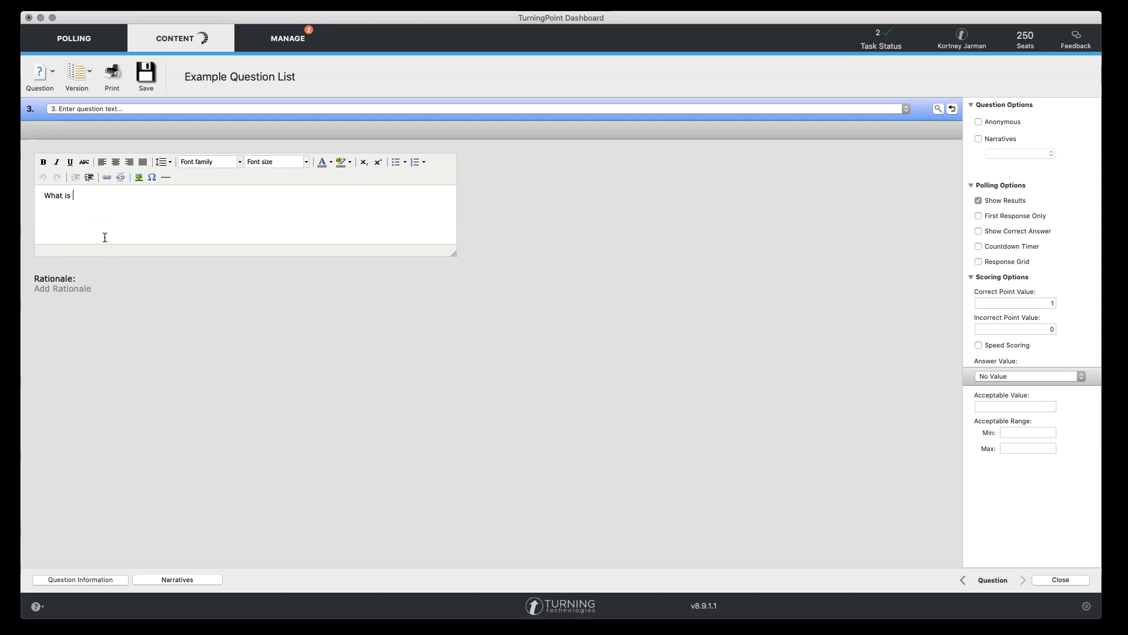
{"action": "type", "text": " 2 +2?"}
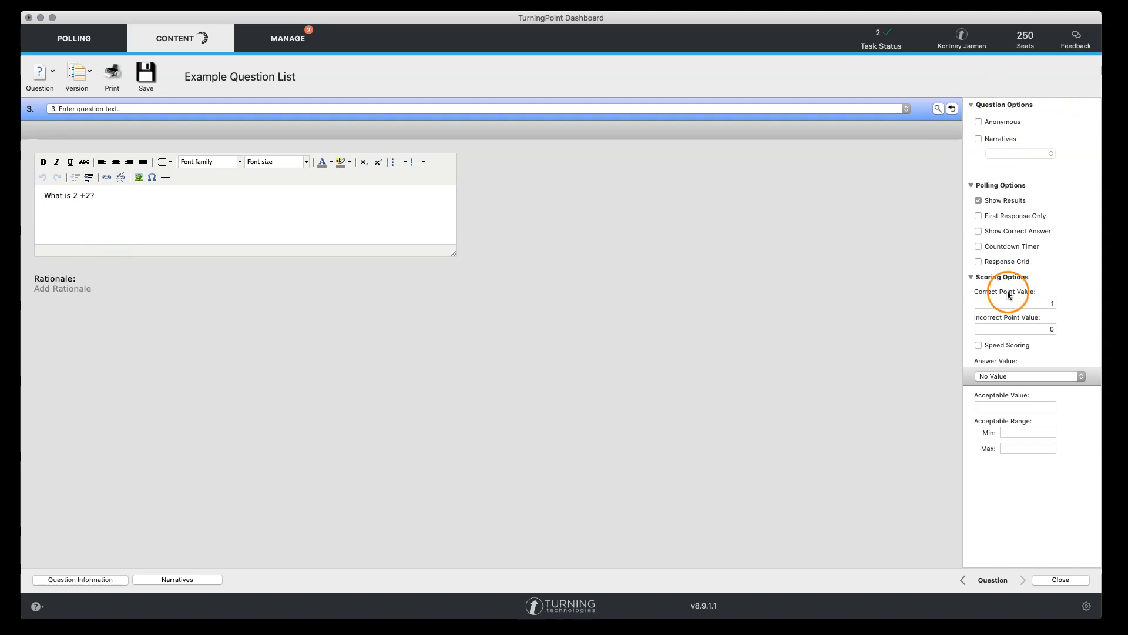
Set question 3's answer value to Correct with an acceptable value of 4 and return to the question overview
{"action": "left_click", "coordinate": [1011, 376]}
{"action": "left_click", "coordinate": [1007, 385]}
{"action": "left_click", "coordinate": [1005, 406]}
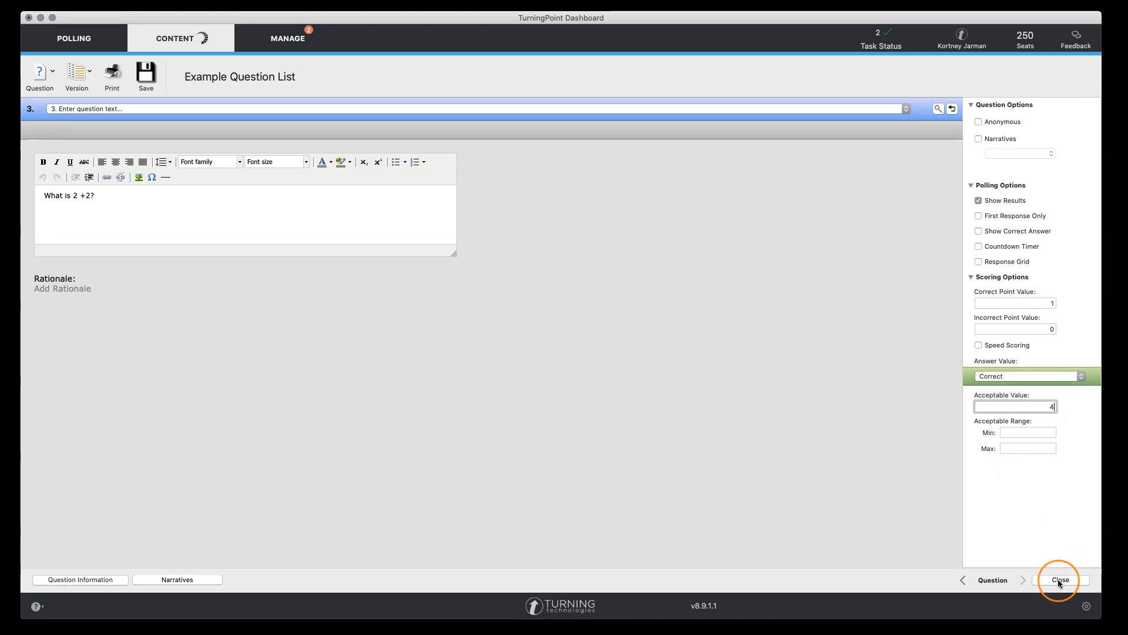
{"action": "left_click", "coordinate": [1059, 581]}
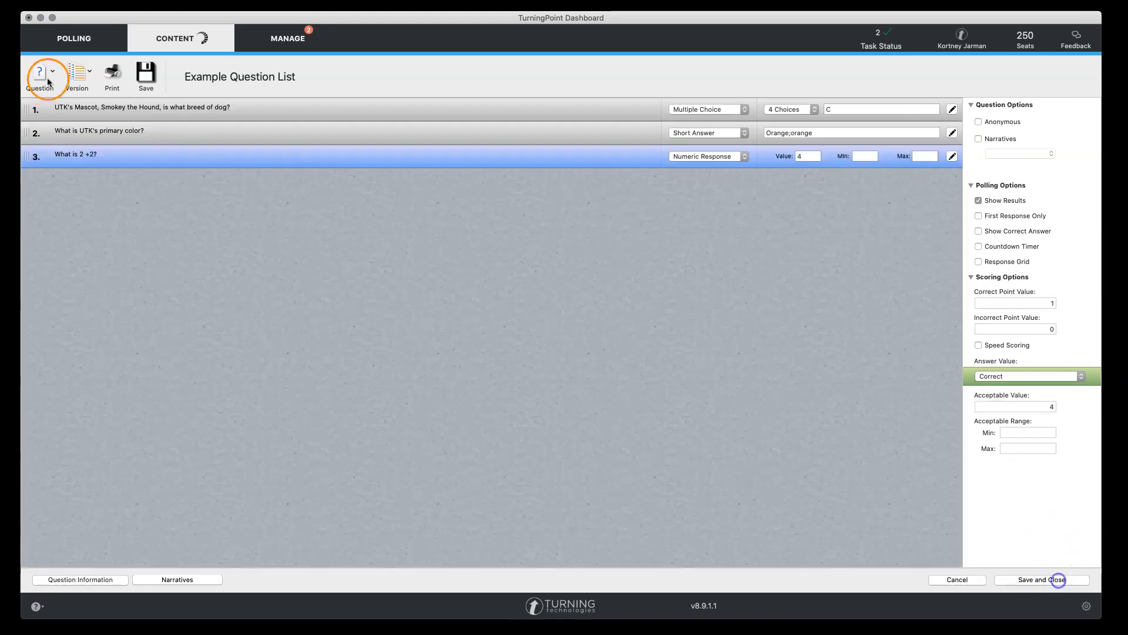
Add a fourth question and make it a Hotspot question using the image UT Map.png
{"action": "left_click", "coordinate": [40, 71]}
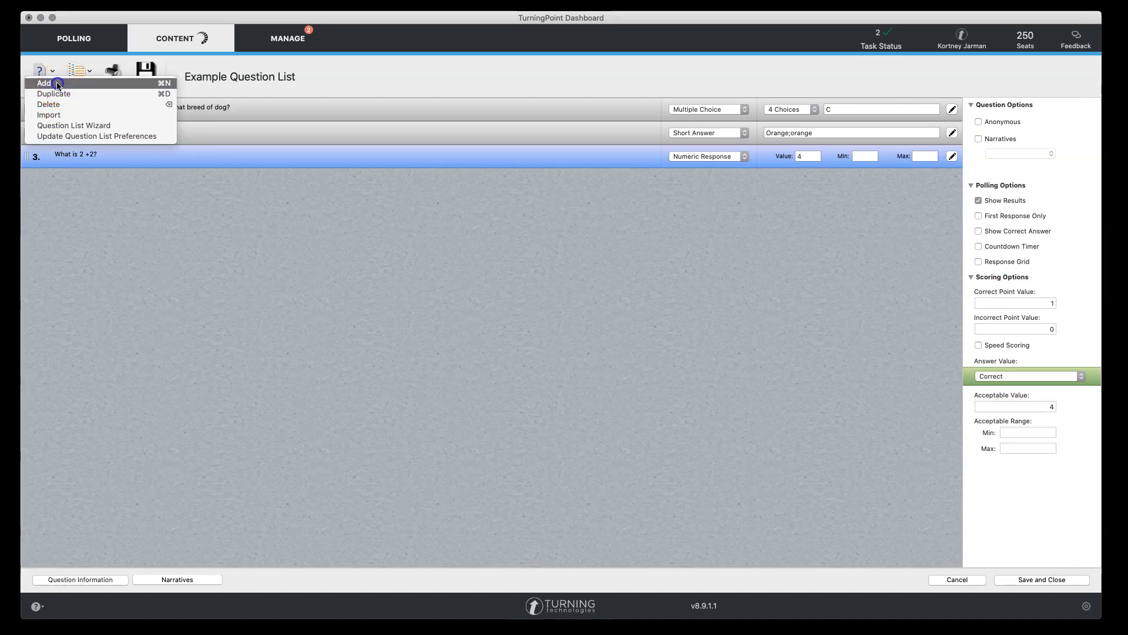
{"action": "left_click", "coordinate": [57, 86]}
{"action": "left_click", "coordinate": [707, 184]}
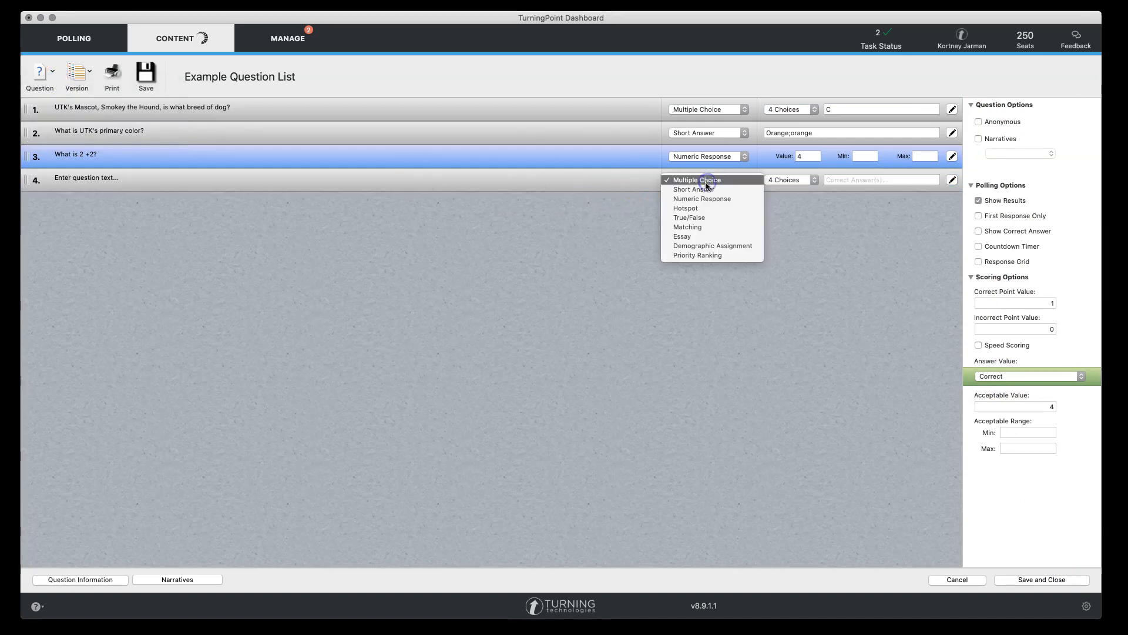
{"action": "left_click", "coordinate": [703, 210]}
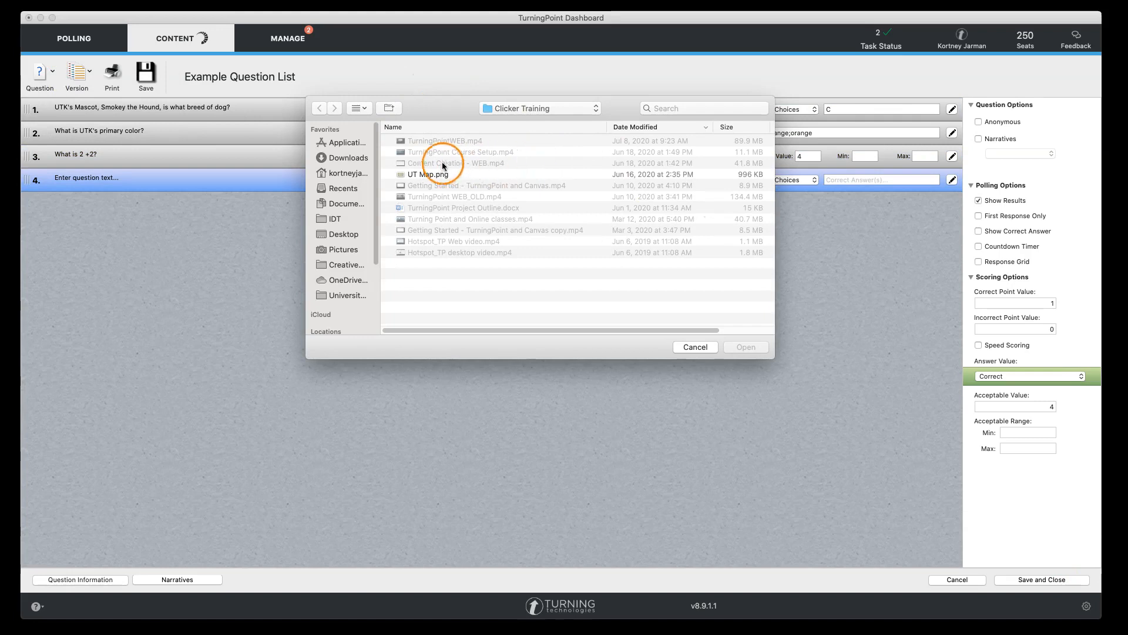
{"action": "left_click", "coordinate": [429, 174]}
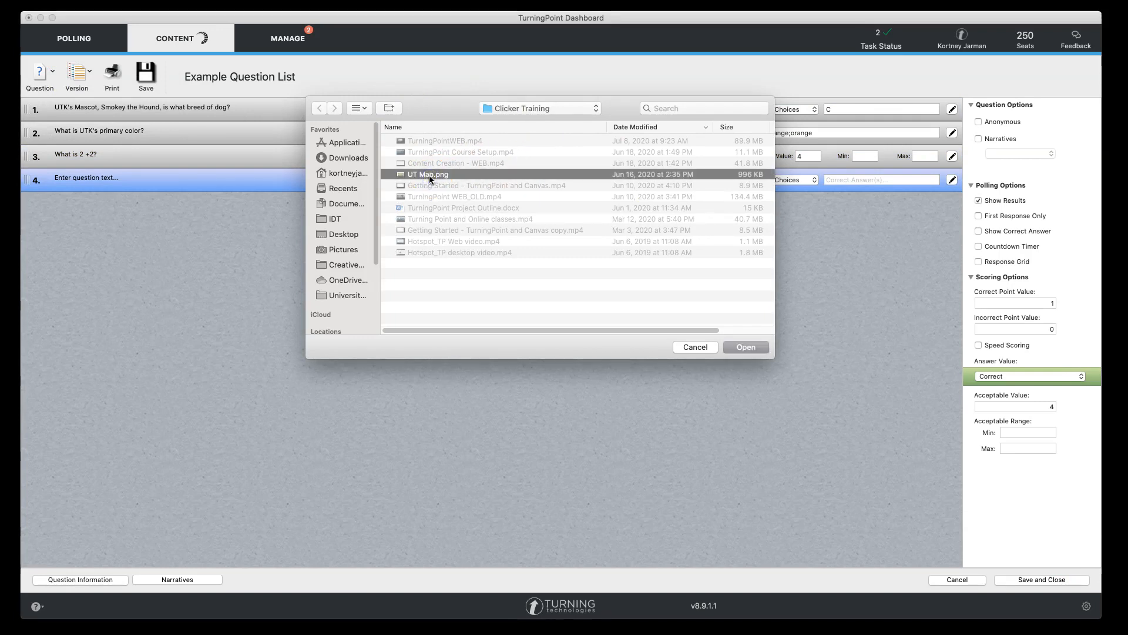
{"action": "left_click", "coordinate": [743, 346]}
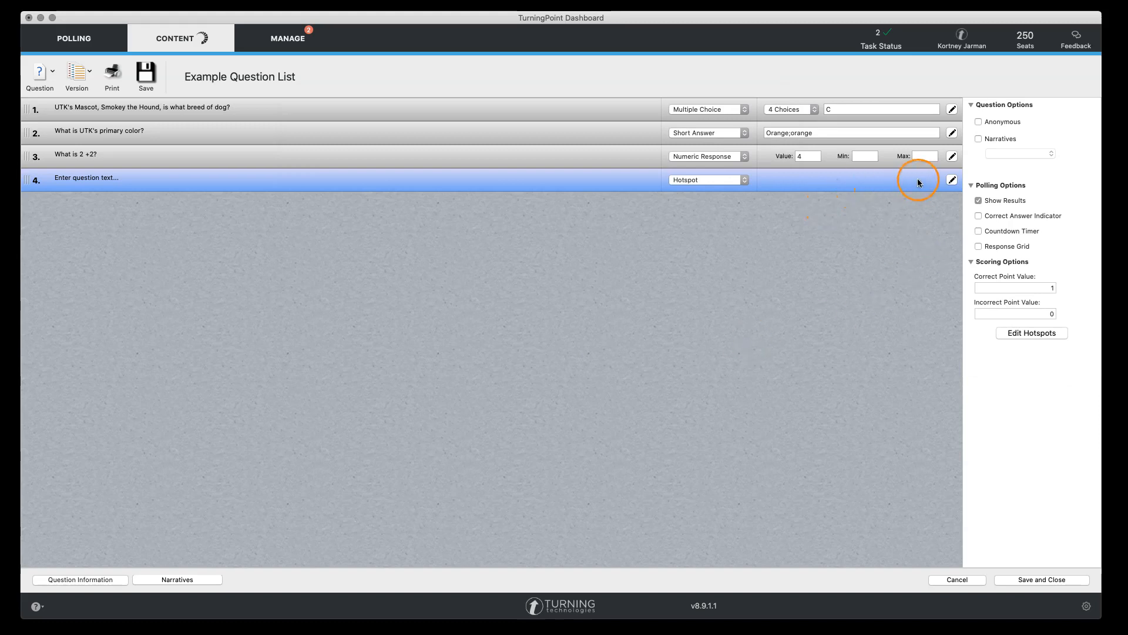
Open question 4 for editing and enter "Where do we play football?" as its question text
{"action": "double_click", "coordinate": [589, 184]}
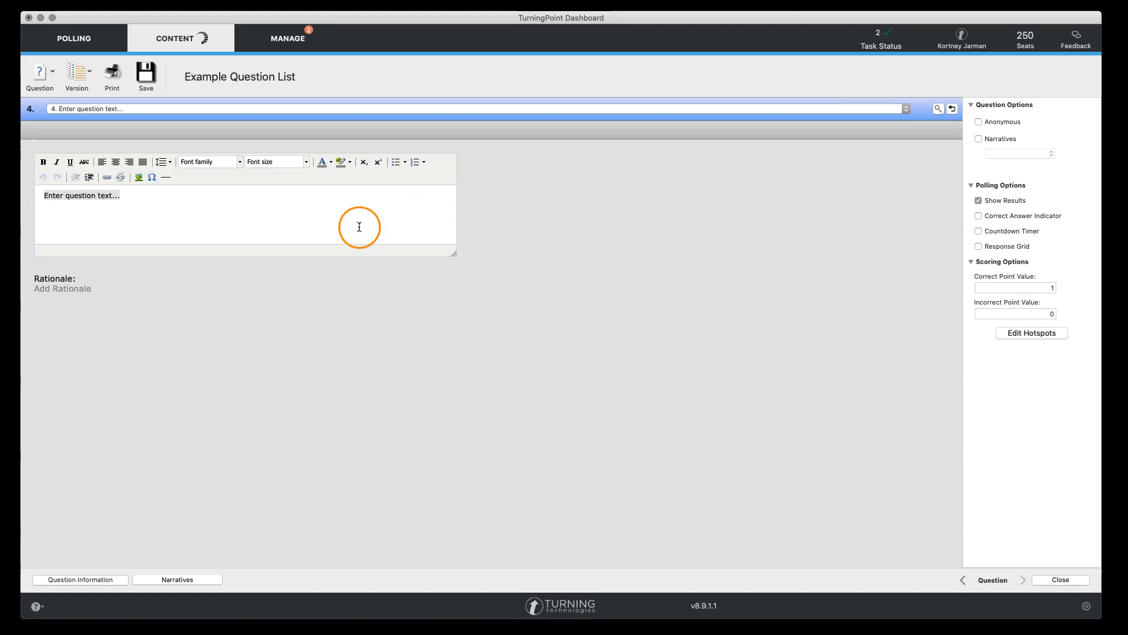
{"action": "left_click", "coordinate": [894, 108]}
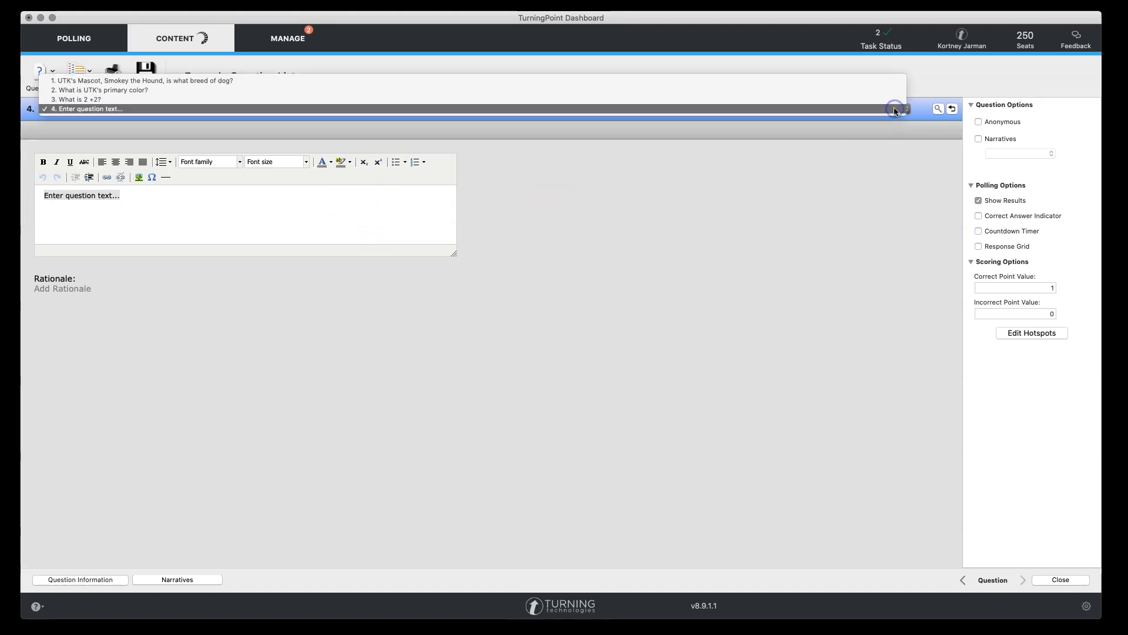
{"action": "left_click", "coordinate": [894, 108]}
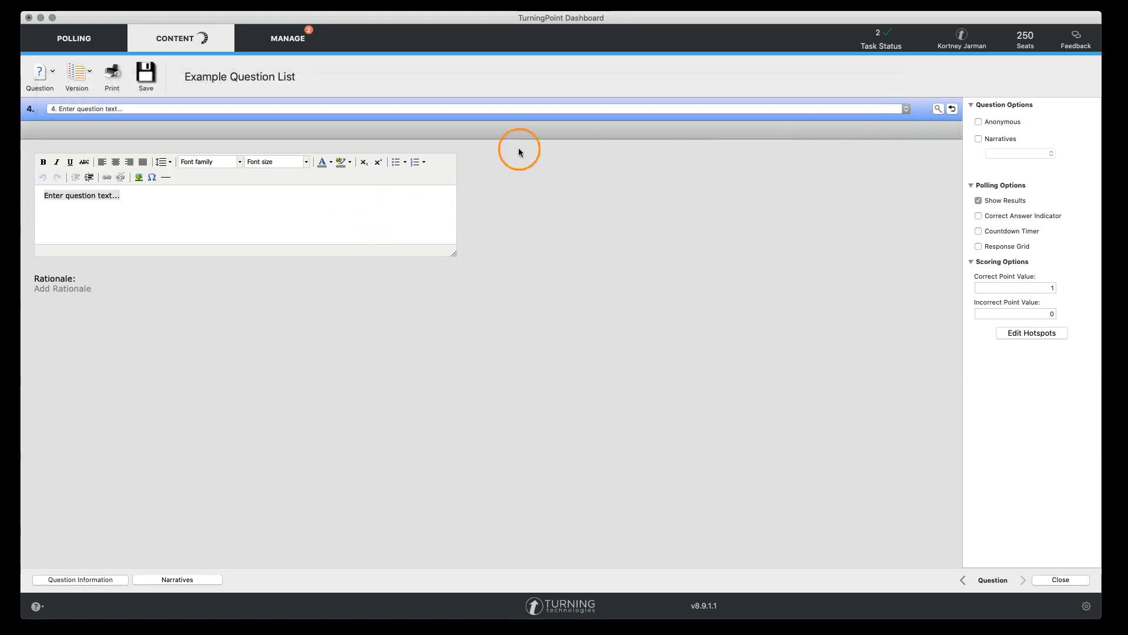
{"action": "left_click", "coordinate": [134, 110]}
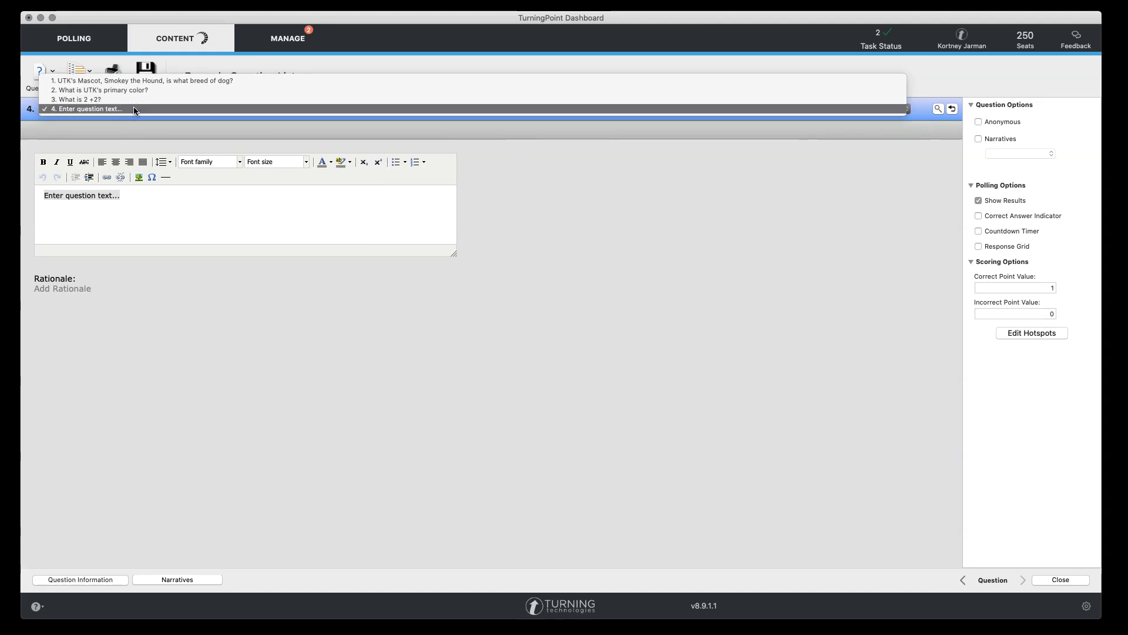
{"action": "left_click", "coordinate": [131, 200]}
{"action": "type", "text": "Where do we play football?"}
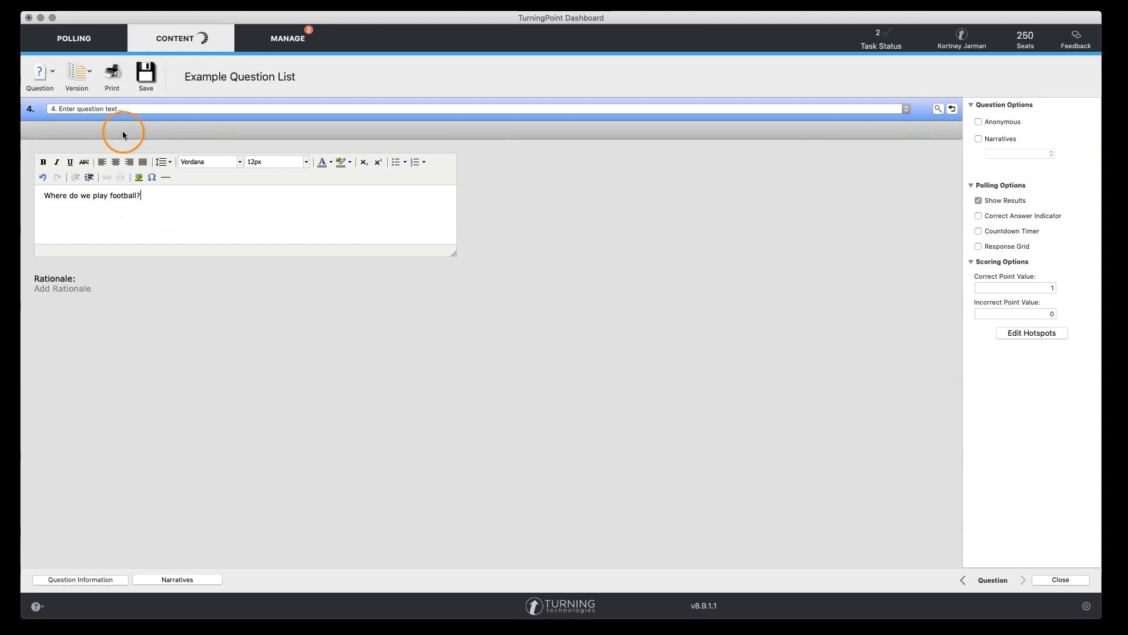
Add a hotspot fitted over the football stadium on question 4's campus map, save it, and return to the question overview
{"action": "left_click", "coordinate": [1026, 334]}
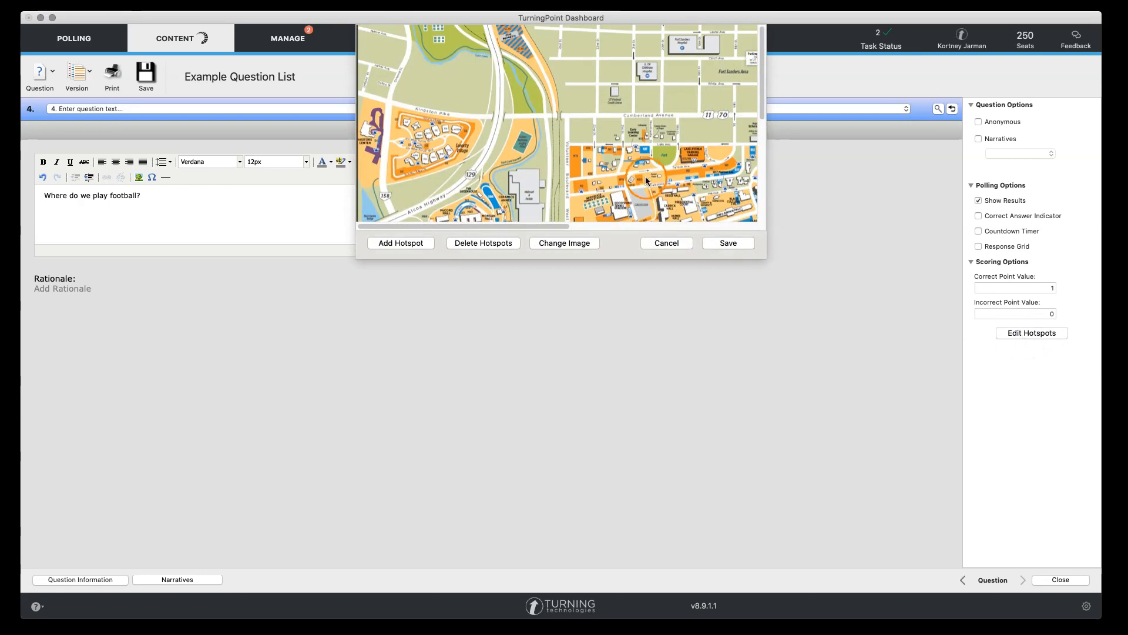
{"action": "left_click_drag", "start_coordinate": [764, 258], "coordinate": [949, 490]}
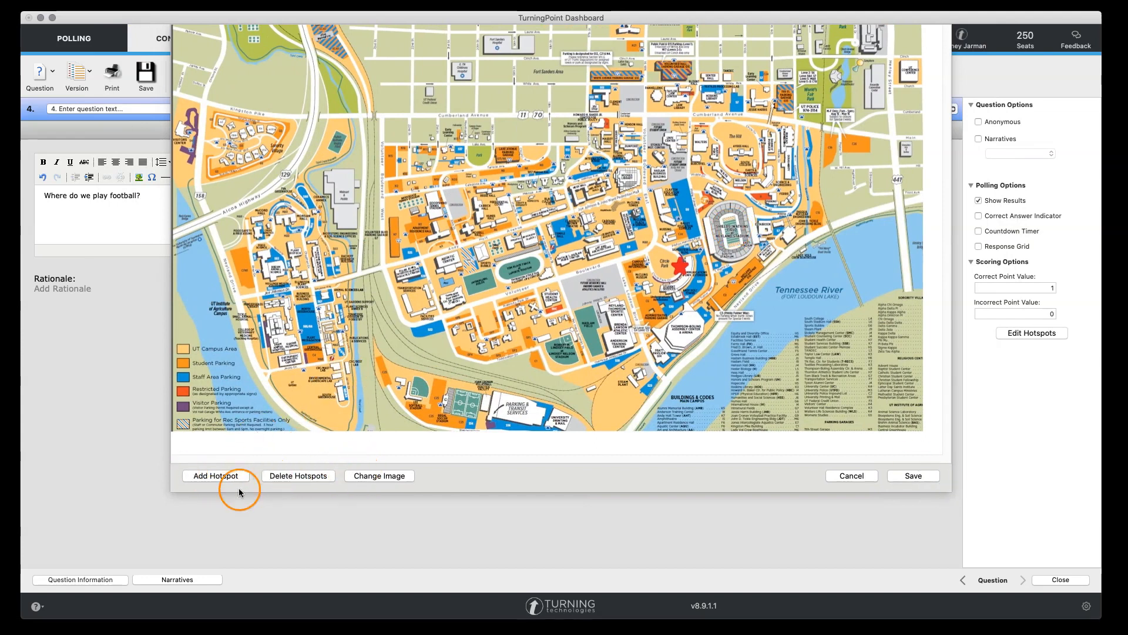
{"action": "left_click", "coordinate": [215, 476]}
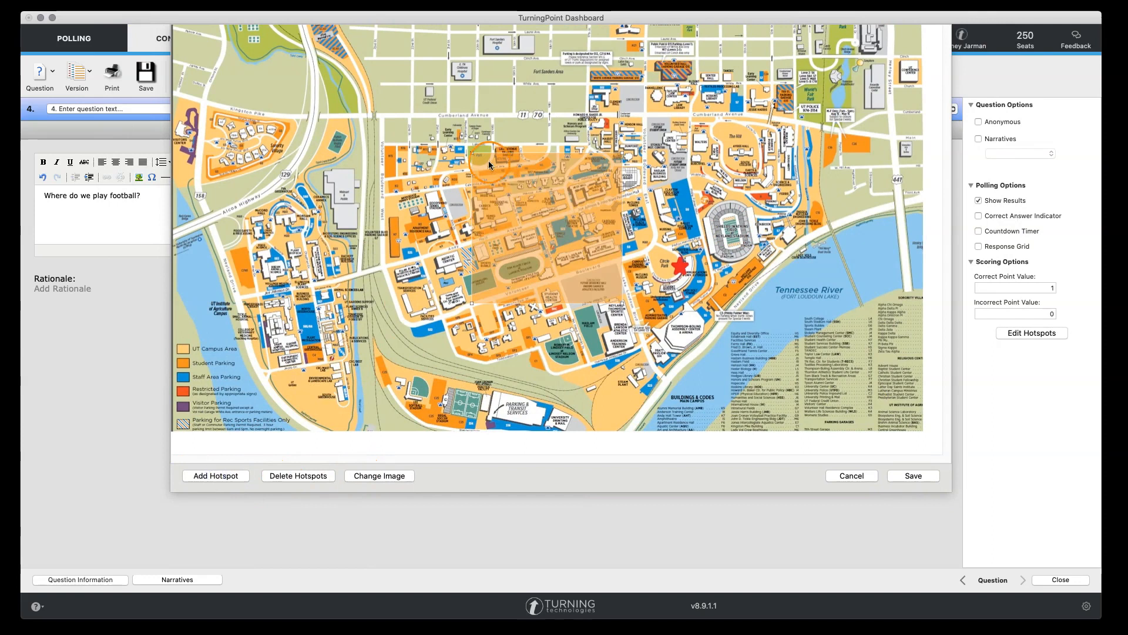
{"action": "left_click_drag", "start_coordinate": [472, 153], "coordinate": [707, 231]}
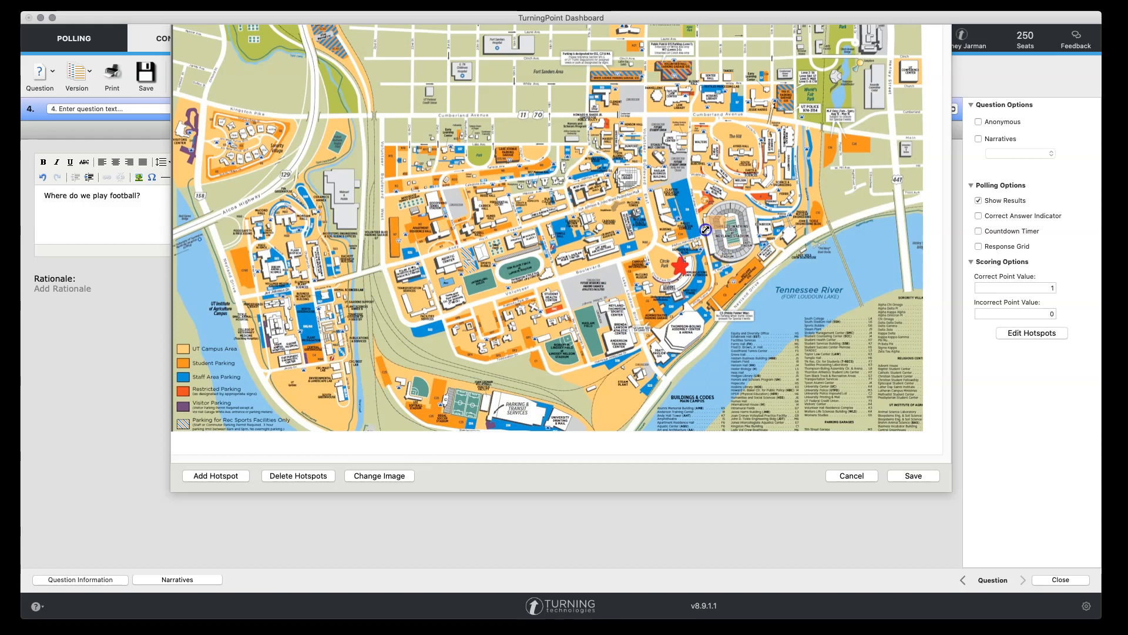
{"action": "left_click", "coordinate": [216, 475]}
{"action": "left_click_drag", "start_coordinate": [471, 153], "coordinate": [569, 212]}
{"action": "left_click_drag", "start_coordinate": [600, 257], "coordinate": [741, 251]}
{"action": "left_click_drag", "start_coordinate": [762, 291], "coordinate": [754, 260]}
{"action": "left_click", "coordinate": [926, 479]}
{"action": "left_click", "coordinate": [927, 479]}
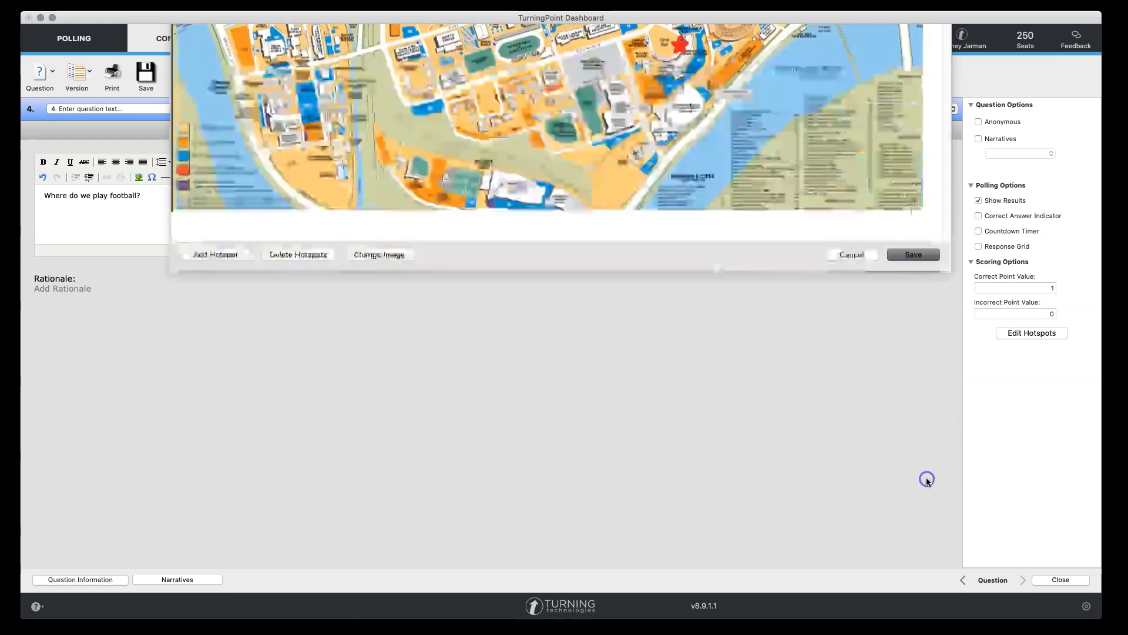
{"action": "left_click", "coordinate": [1045, 580]}
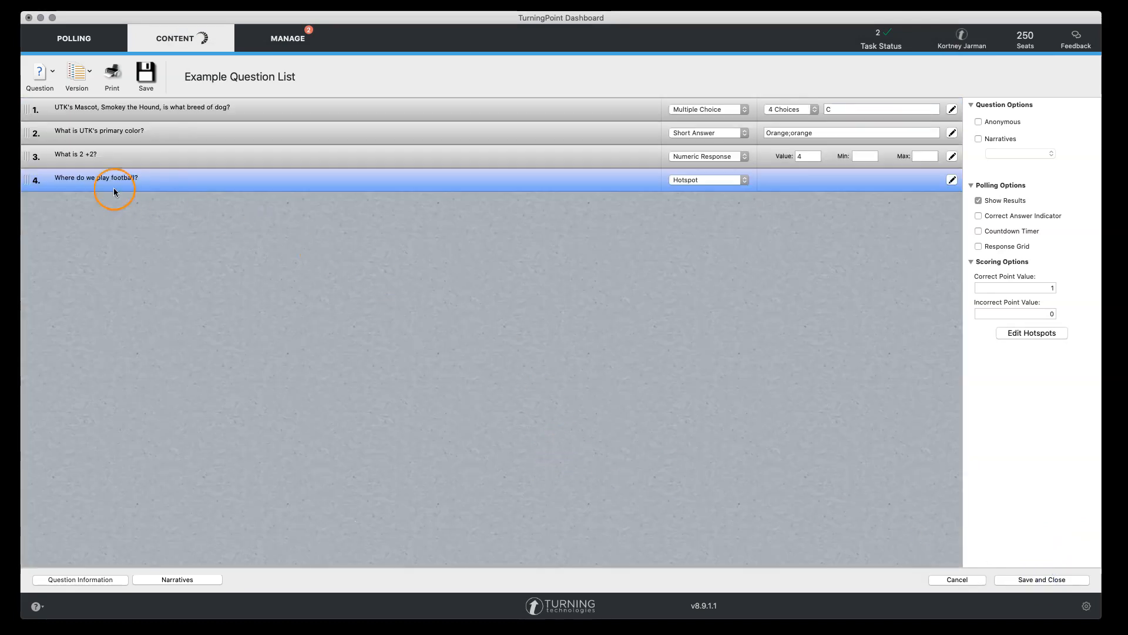
Add a fifth question to the list and change it to the True/False type
{"action": "left_click", "coordinate": [40, 72]}
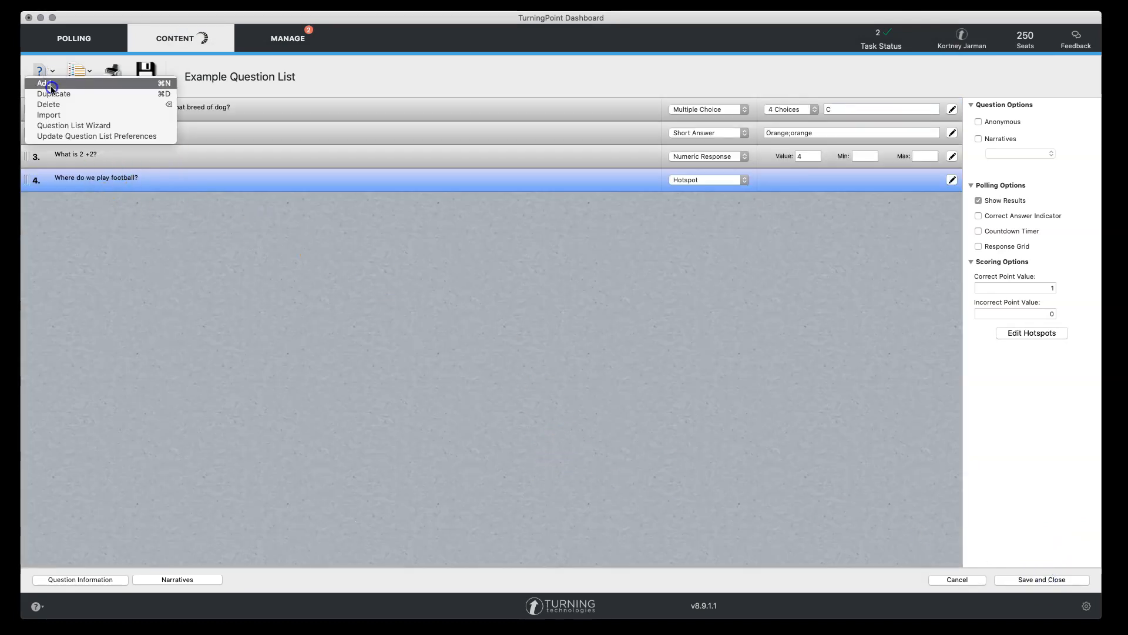
{"action": "left_click", "coordinate": [51, 85]}
{"action": "left_click", "coordinate": [709, 203]}
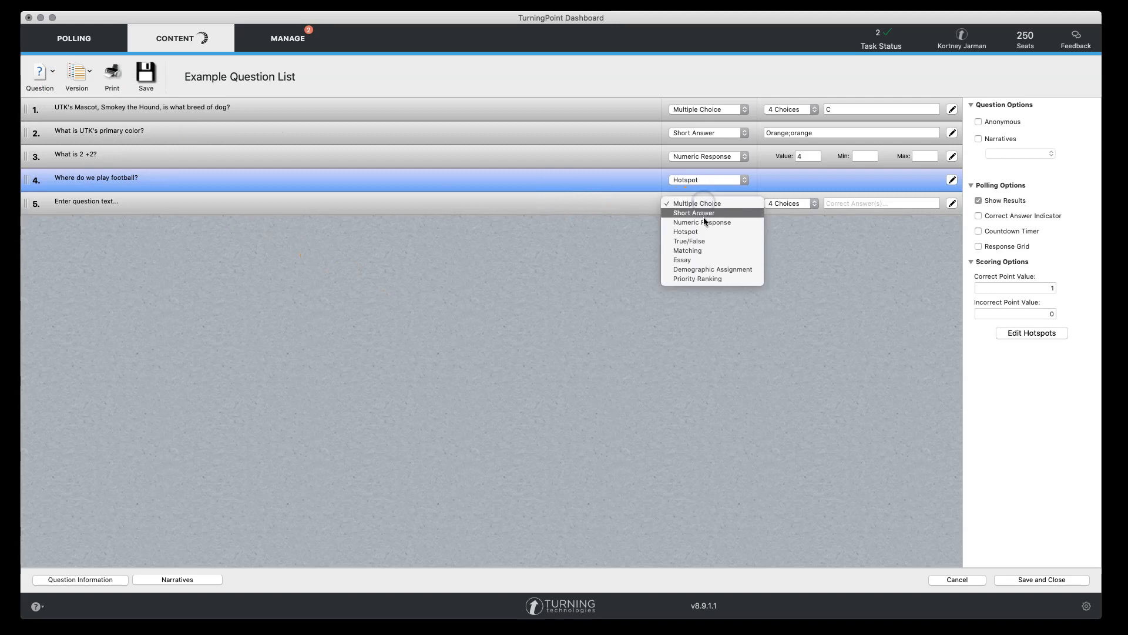
{"action": "left_click", "coordinate": [705, 241]}
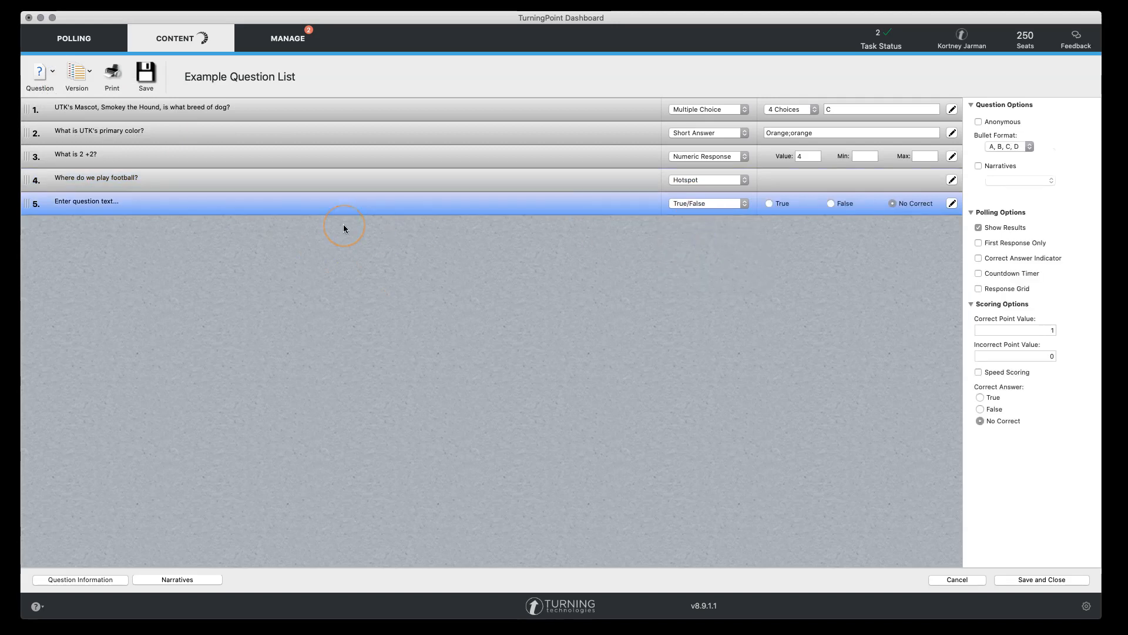
Enter "We are the Volunteers." as the text of question 5 and mark True as the correct answer
{"action": "left_click", "coordinate": [77, 201]}
{"action": "left_click", "coordinate": [77, 201]}
{"action": "left_click", "coordinate": [109, 196]}
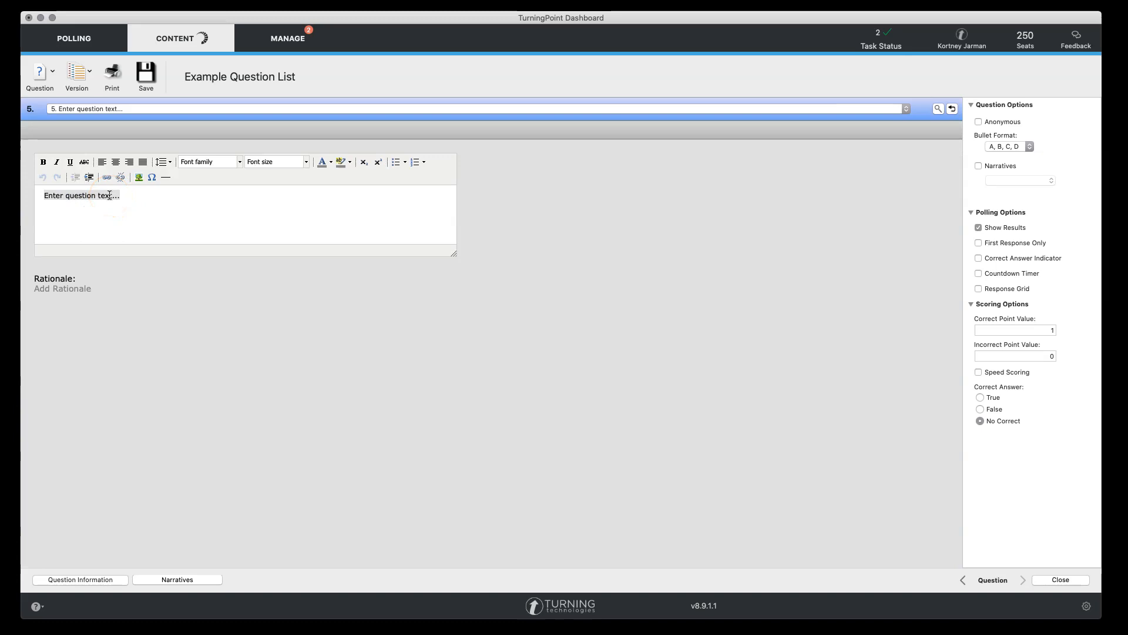
{"action": "type", "text": "We are the Voluntee"}
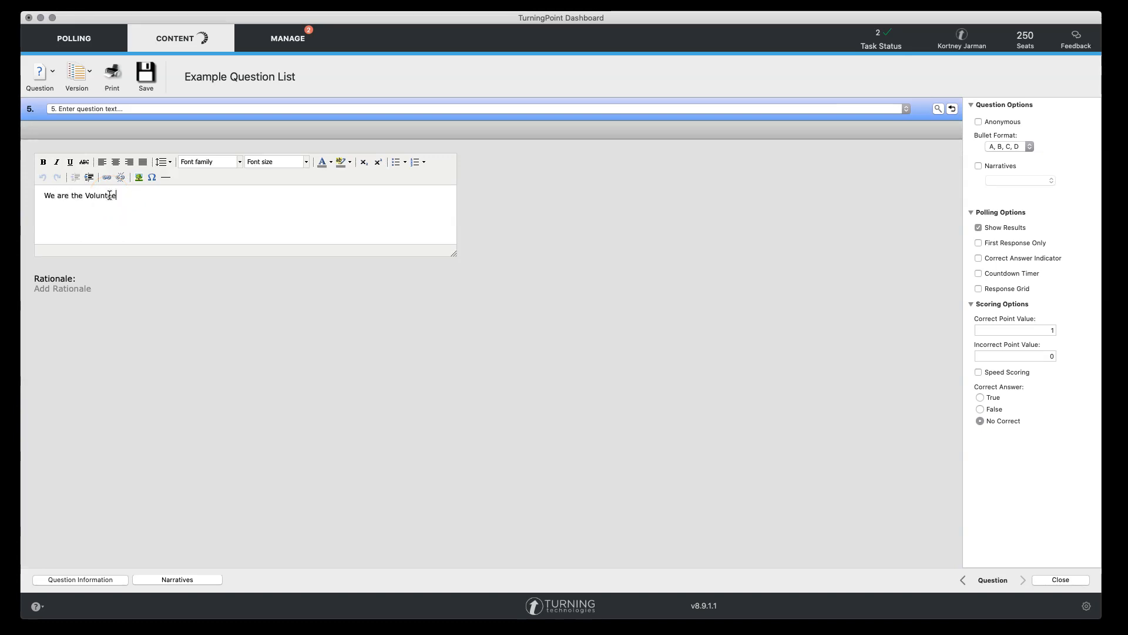
{"action": "left_click", "coordinate": [266, 230]}
{"action": "left_click", "coordinate": [981, 399]}
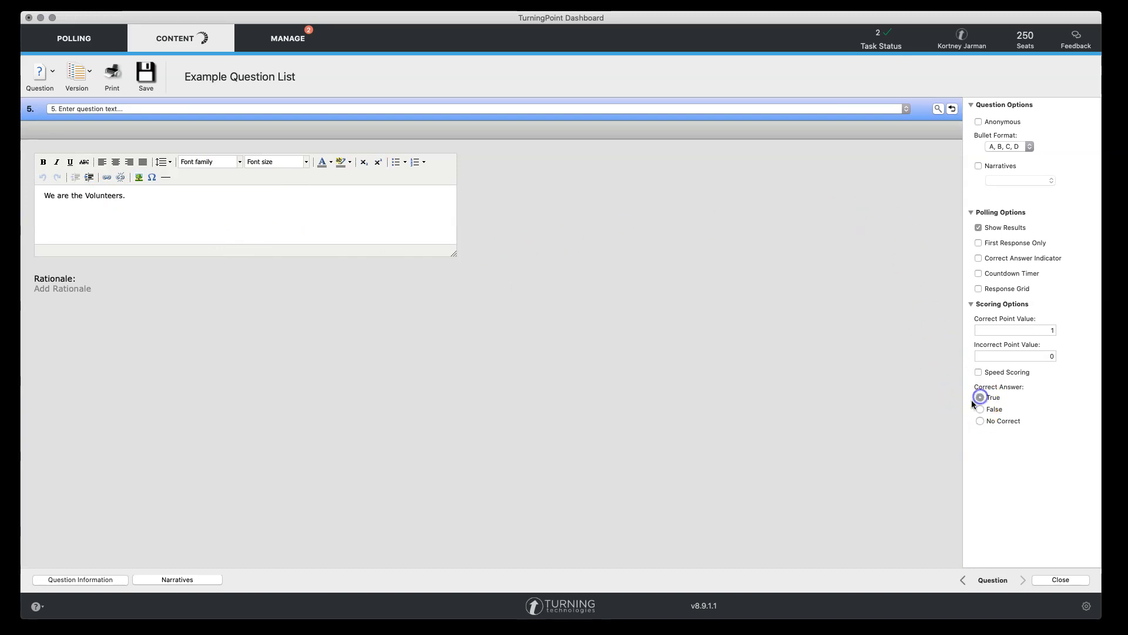
Return to the question overview, add a sixth question to the list and change it to the Matching type
{"action": "left_click", "coordinate": [1066, 578]}
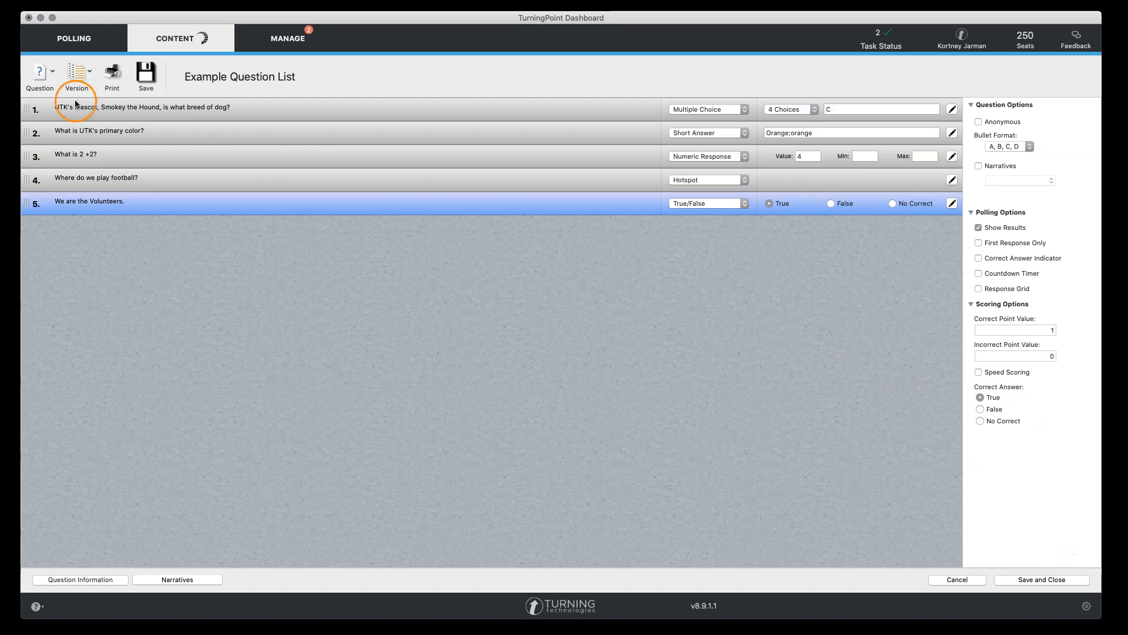
{"action": "left_click", "coordinate": [52, 72]}
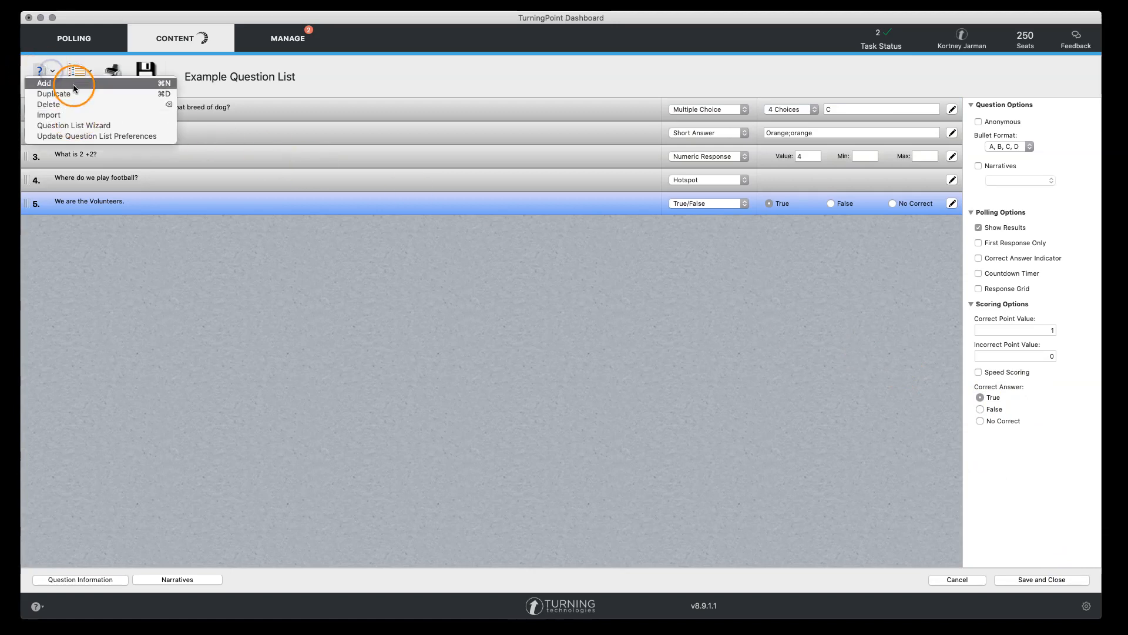
{"action": "left_click", "coordinate": [47, 83]}
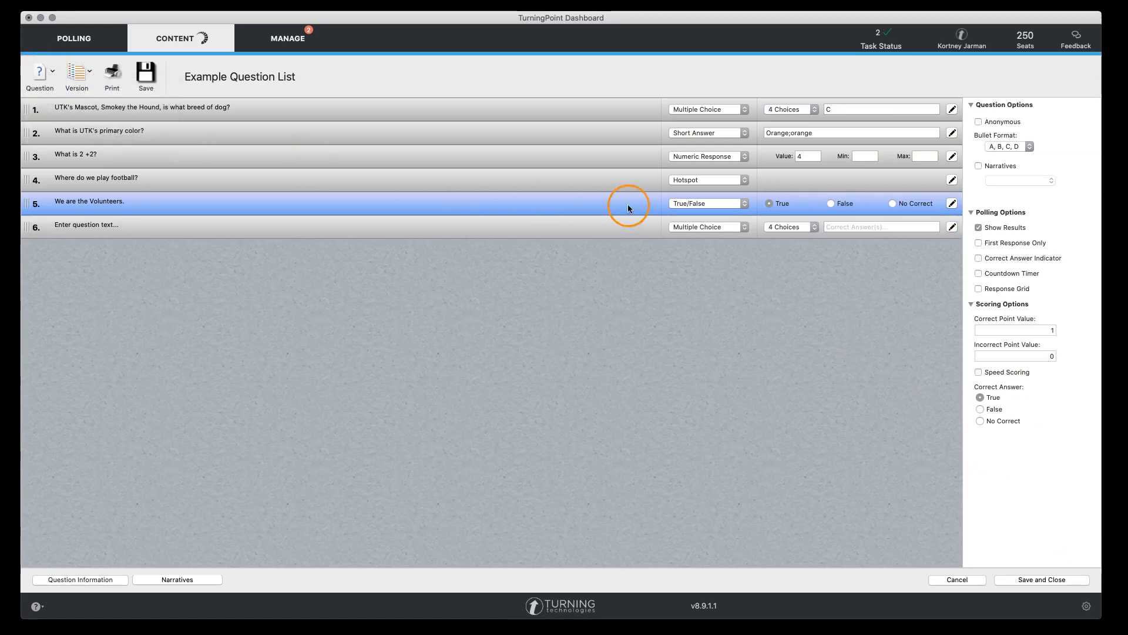
{"action": "left_click", "coordinate": [721, 226]}
{"action": "left_click", "coordinate": [717, 275]}
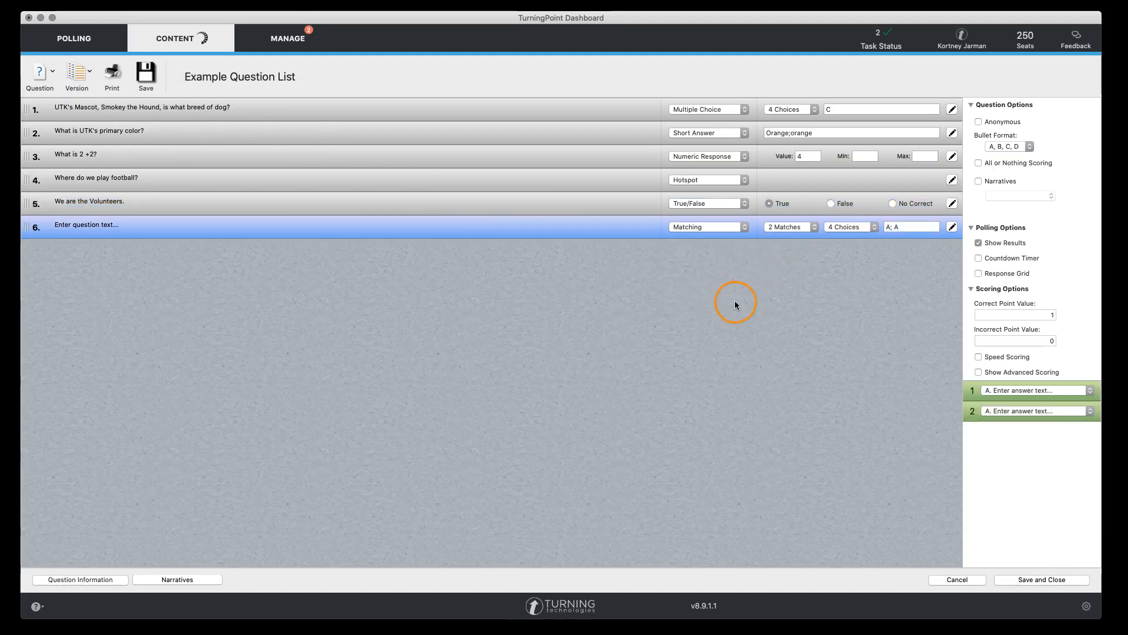
Enter "Match the following" as question 6's text, "Touchdown" as match 1 and "Football" as answer A
{"action": "left_click", "coordinate": [953, 228]}
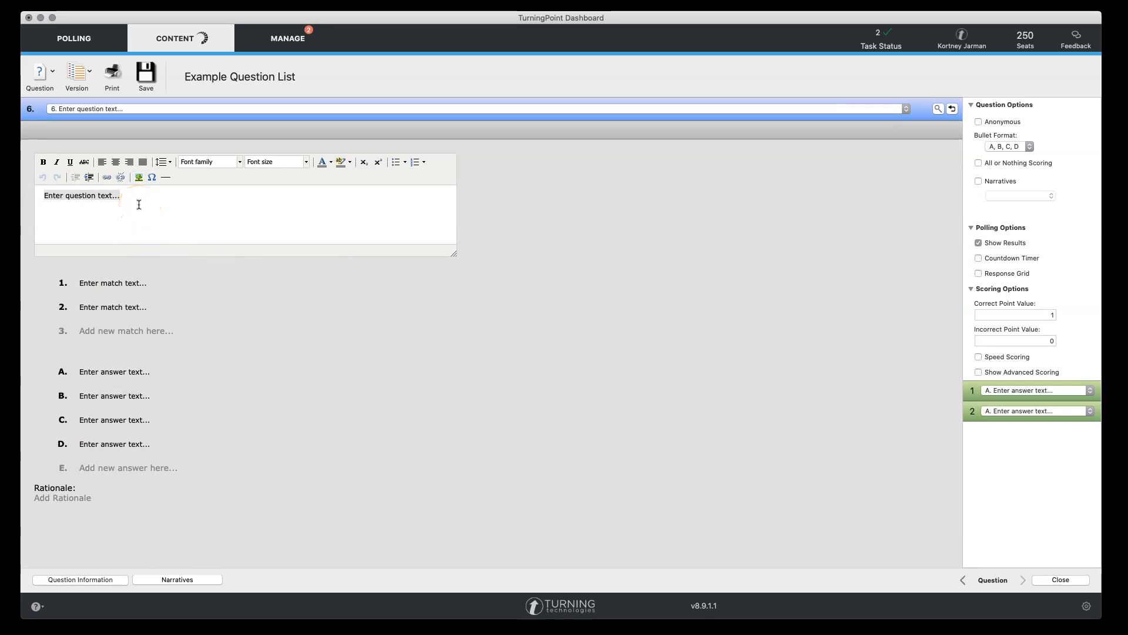
{"action": "type", "text": "Match the following"}
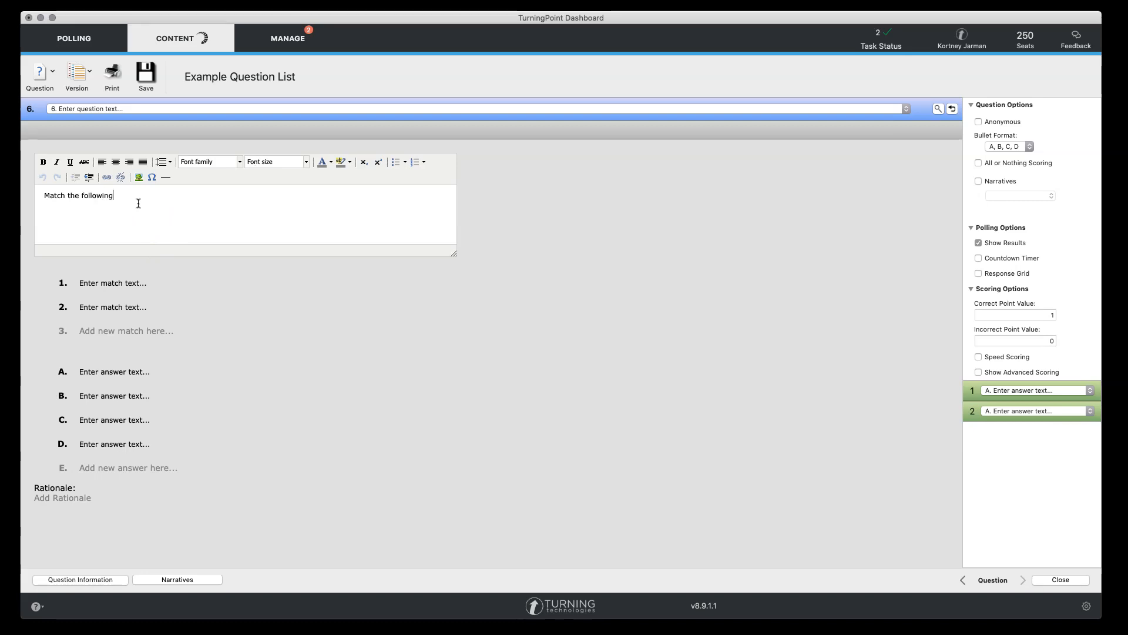
{"action": "left_click", "coordinate": [119, 288]}
{"action": "type", "text": "Touchdown"}
{"action": "left_click", "coordinate": [113, 393]}
{"action": "type", "text": "Football"}
Add the matches "Basket" and "Goal" with the answers "Basketball" and "Soccer", and delete the unused fourth answer
{"action": "left_click", "coordinate": [135, 221]}
{"action": "type", "text": "Basket"}
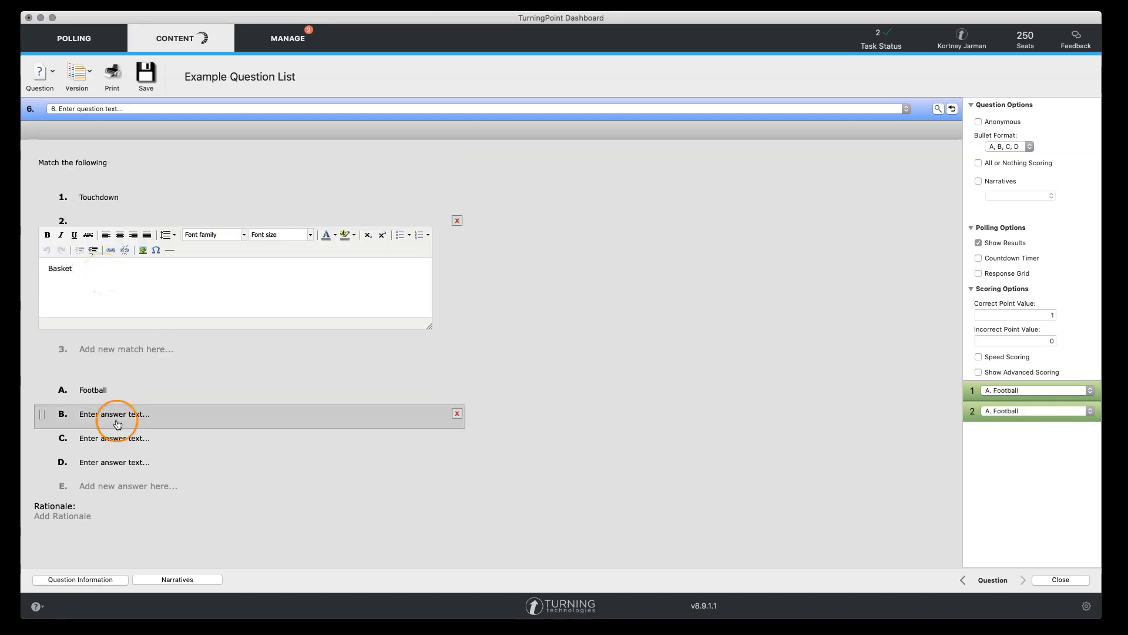
{"action": "left_click", "coordinate": [118, 422]}
{"action": "type", "text": "Basketball"}
{"action": "left_click", "coordinate": [132, 244]}
{"action": "type", "text": "Goal"}
{"action": "left_click", "coordinate": [125, 461]}
{"action": "type", "text": "Soccer"}
{"action": "left_click", "coordinate": [454, 486]}
{"action": "left_click", "coordinate": [658, 352]}
{"action": "left_click", "coordinate": [727, 382]}
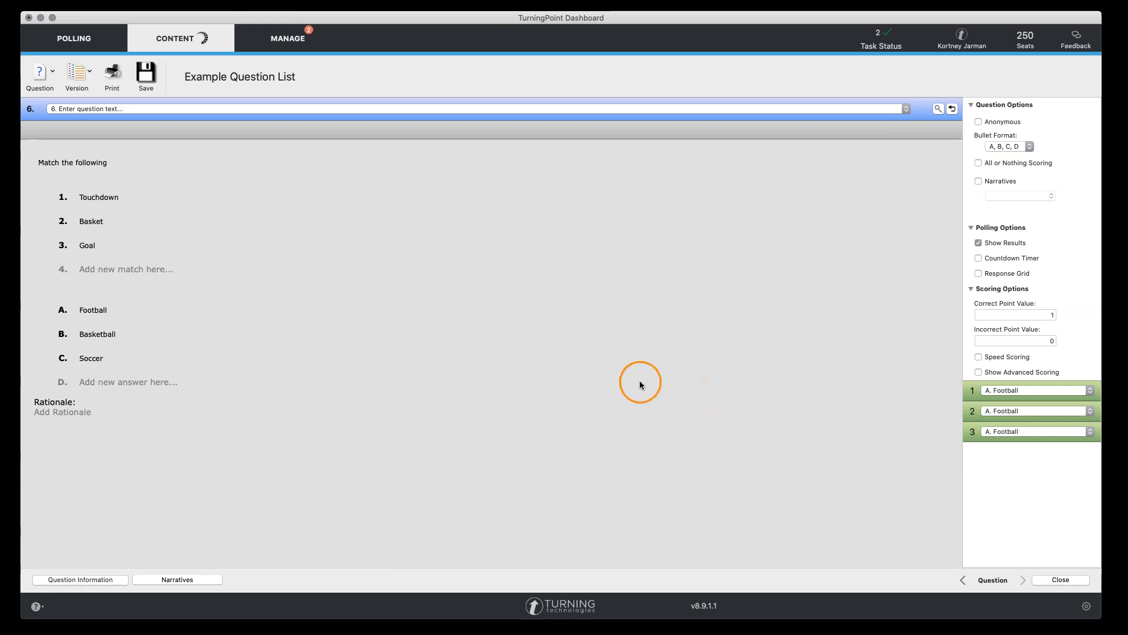
Reorder question 6's answers so that Basketball comes before Football
{"action": "left_click_drag", "start_coordinate": [41, 333], "coordinate": [38, 308]}
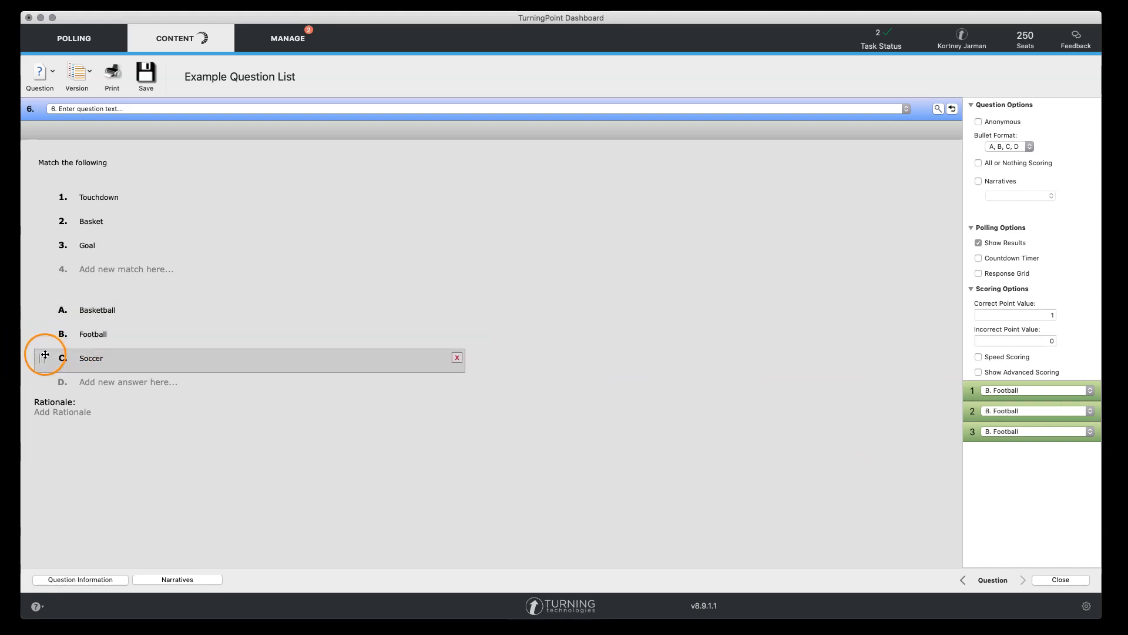
{"action": "mouse_move", "coordinate": [43, 357]}
{"action": "left_mouse_down"}
{"action": "mouse_move", "coordinate": [43, 333]}
{"action": "mouse_move", "coordinate": [48, 357]}
{"action": "left_mouse_up"}
{"action": "left_click", "coordinate": [59, 247]}
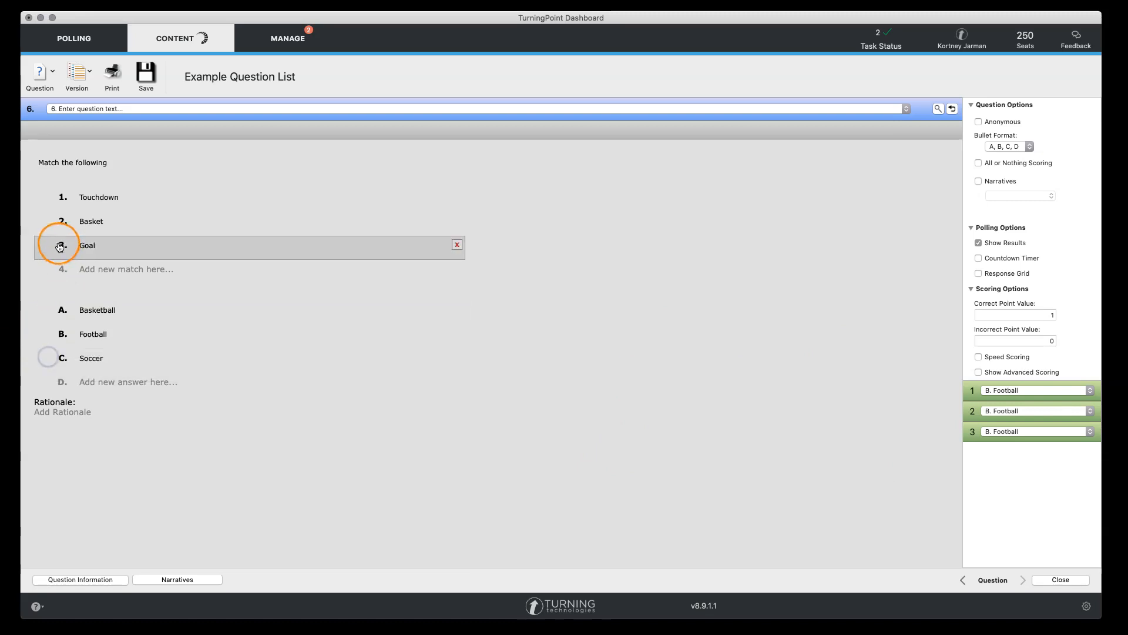
Set question 6's correct answers to B for Touchdown, A for Basket and C for Goal, and return to the overview
{"action": "left_click", "coordinate": [1035, 391]}
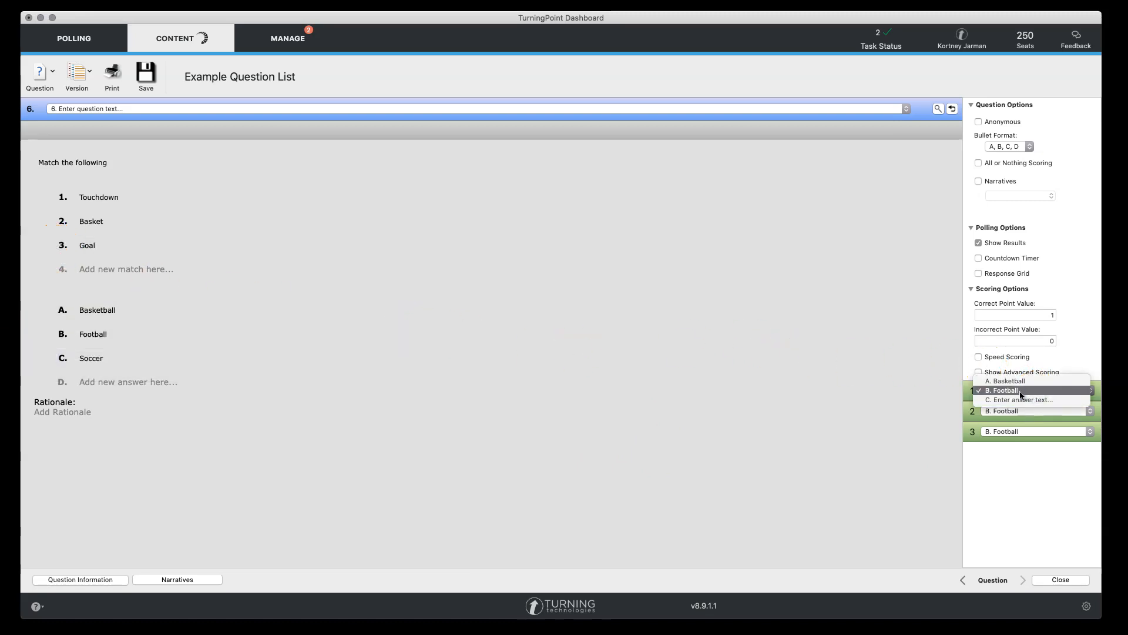
{"action": "left_click", "coordinate": [1020, 391]}
{"action": "left_click", "coordinate": [1022, 411]}
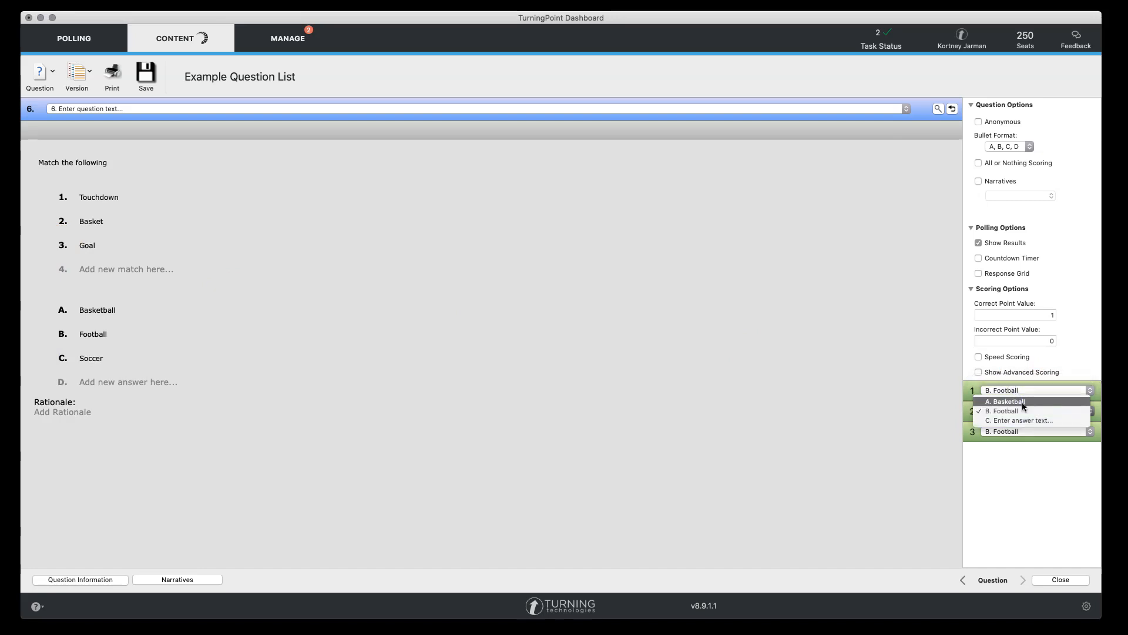
{"action": "left_click", "coordinate": [1021, 402]}
{"action": "left_click", "coordinate": [1022, 432]}
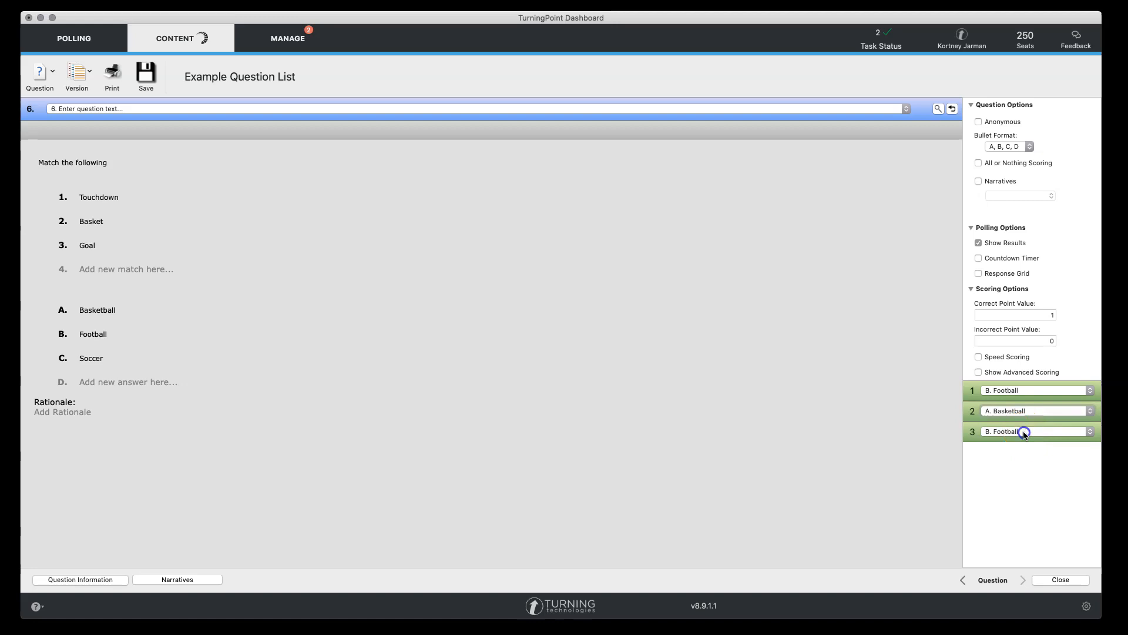
{"action": "left_click", "coordinate": [1021, 442]}
{"action": "left_click", "coordinate": [839, 464]}
{"action": "left_click", "coordinate": [177, 358]}
{"action": "left_click", "coordinate": [188, 333]}
{"action": "left_click", "coordinate": [670, 461]}
{"action": "left_click", "coordinate": [1032, 434]}
{"action": "left_click", "coordinate": [1032, 435]}
{"action": "left_click", "coordinate": [1039, 581]}
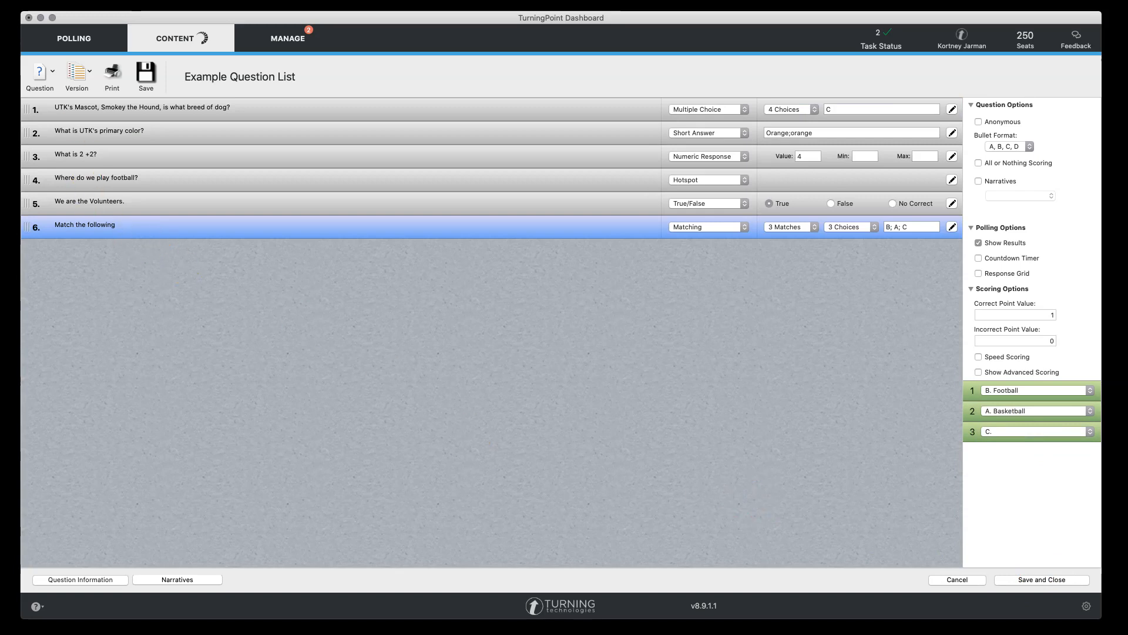
Add a seventh question of the Essay type with the text "How was your weekend?" and return to the overview
{"action": "left_click", "coordinate": [51, 73]}
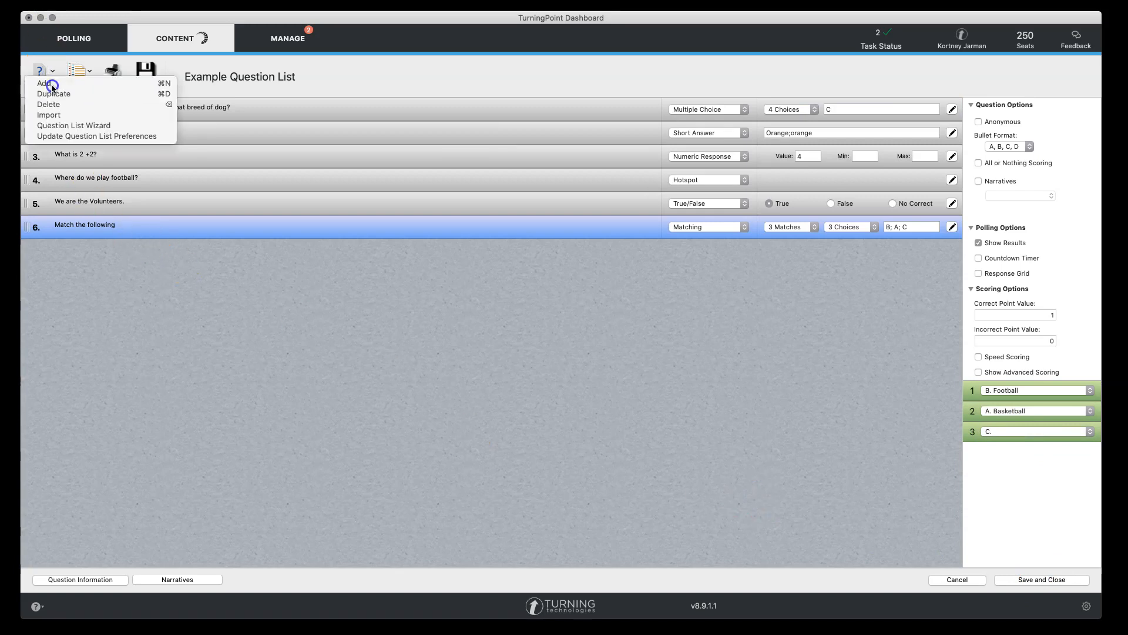
{"action": "left_click", "coordinate": [51, 84]}
{"action": "left_click", "coordinate": [702, 250]}
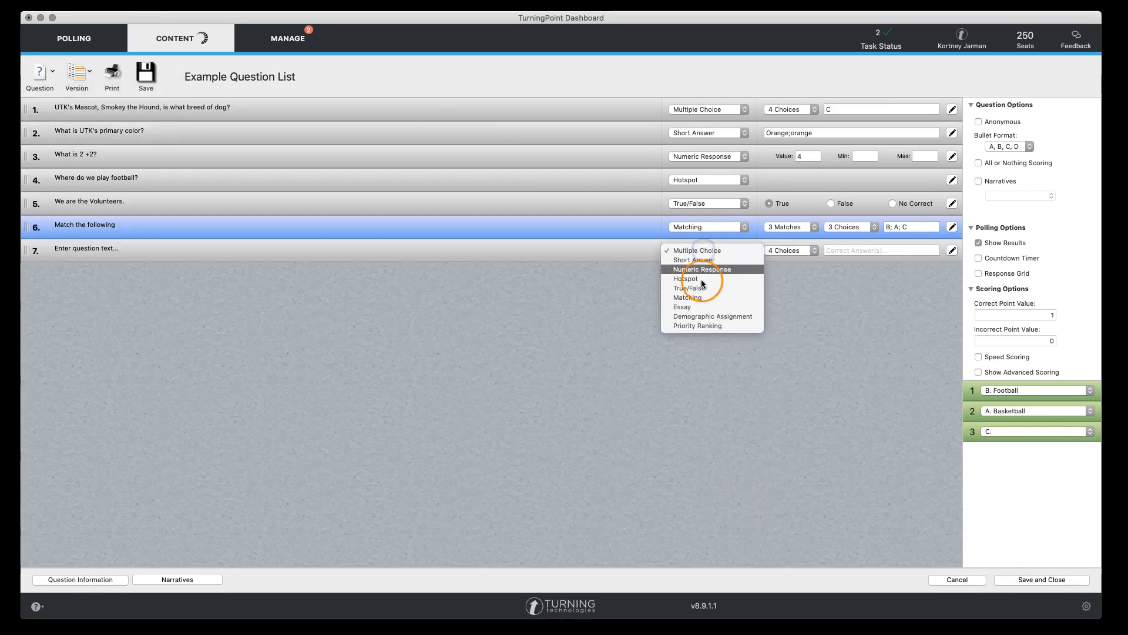
{"action": "left_click", "coordinate": [699, 307]}
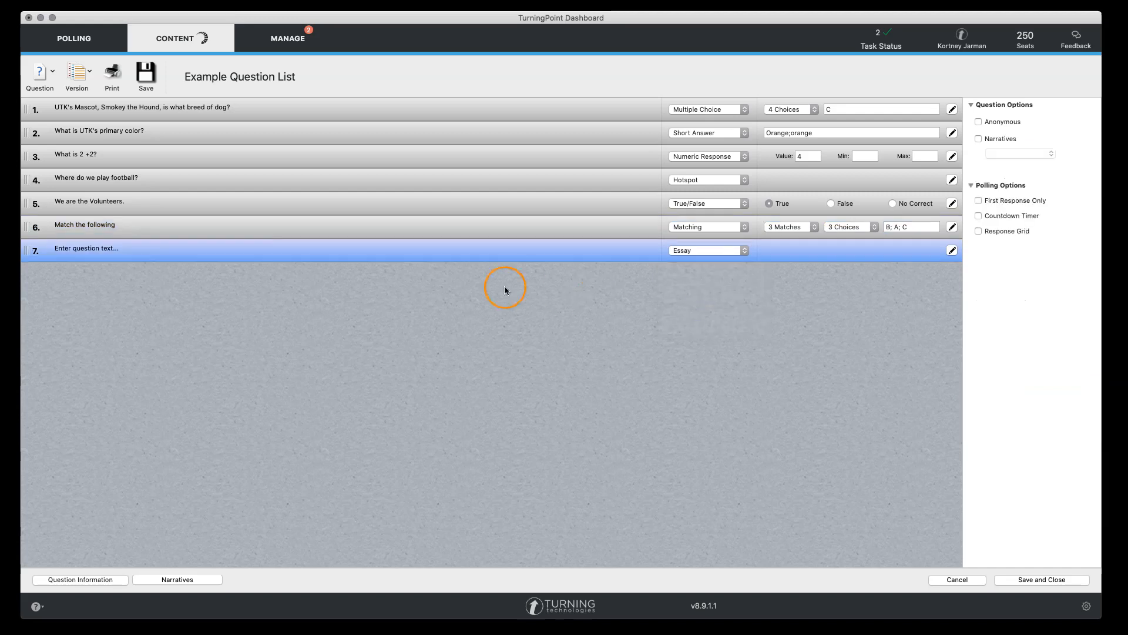
{"action": "left_click", "coordinate": [952, 251]}
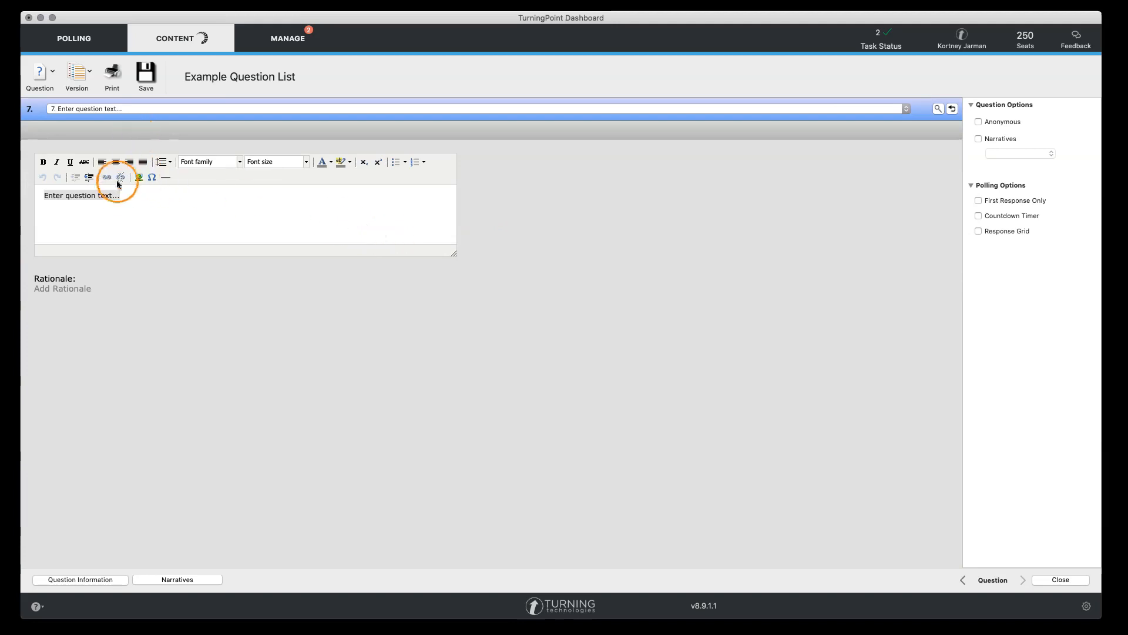
{"action": "type", "text": "How was your weekend?"}
{"action": "left_click", "coordinate": [1042, 578]}
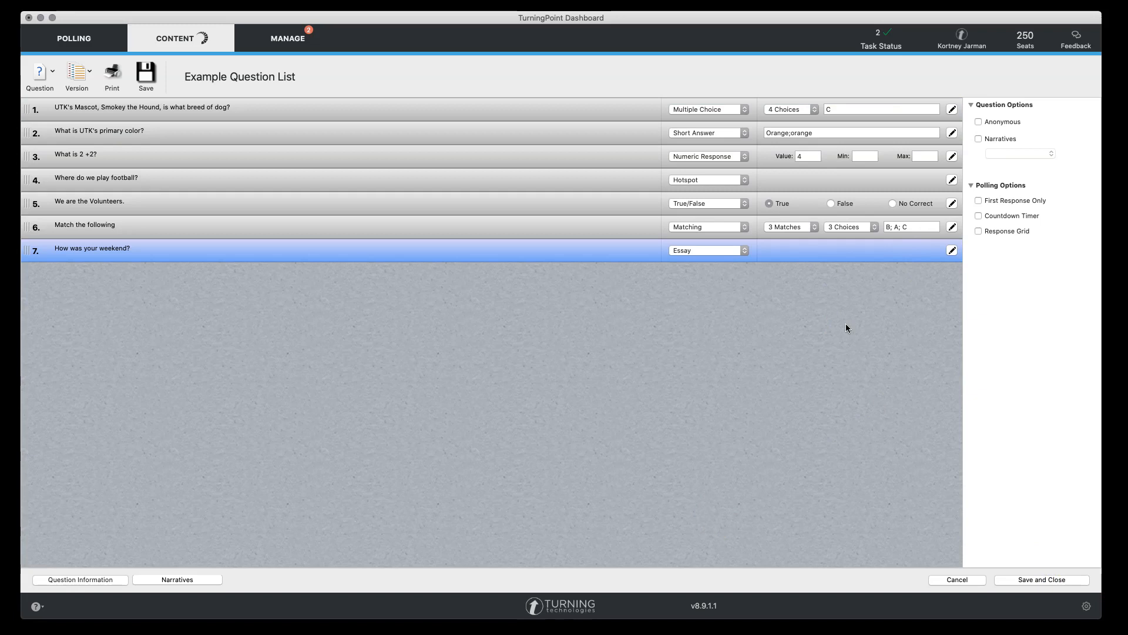
Add an eighth question to the list and change it to the Demographic Assignment type
{"action": "left_click", "coordinate": [57, 75]}
{"action": "left_click", "coordinate": [52, 73]}
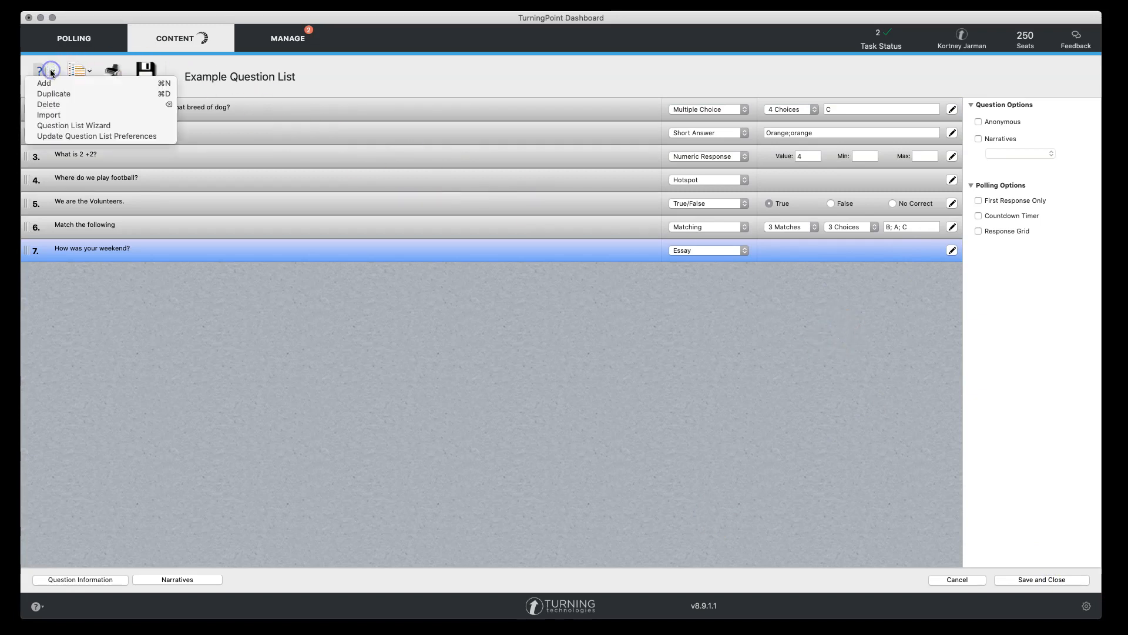
{"action": "left_click", "coordinate": [55, 84]}
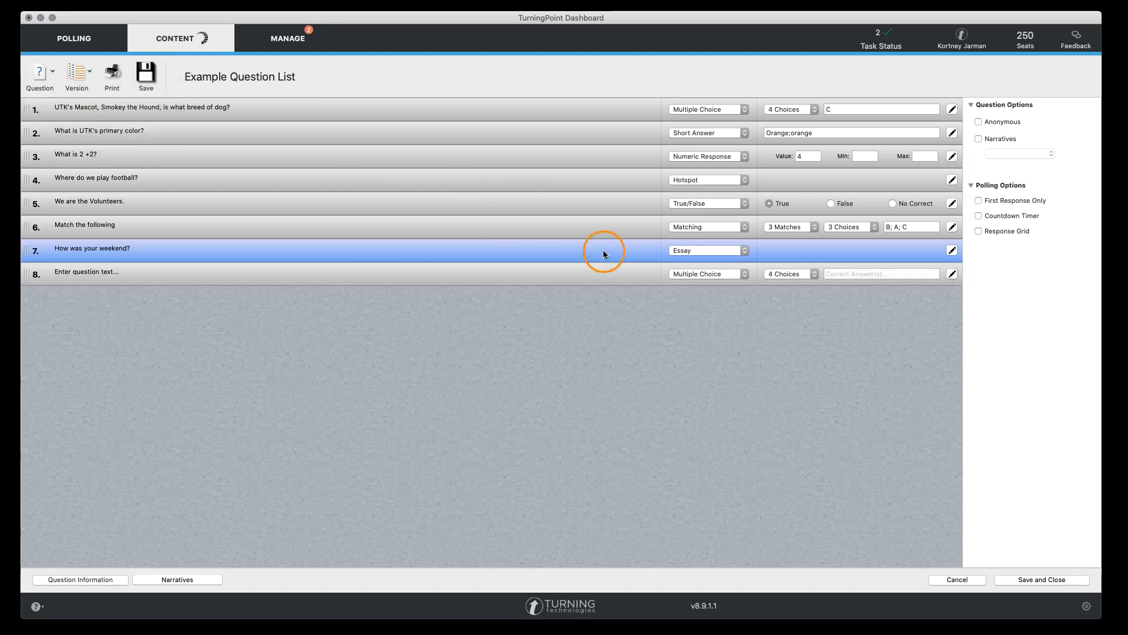
{"action": "left_click", "coordinate": [704, 275]}
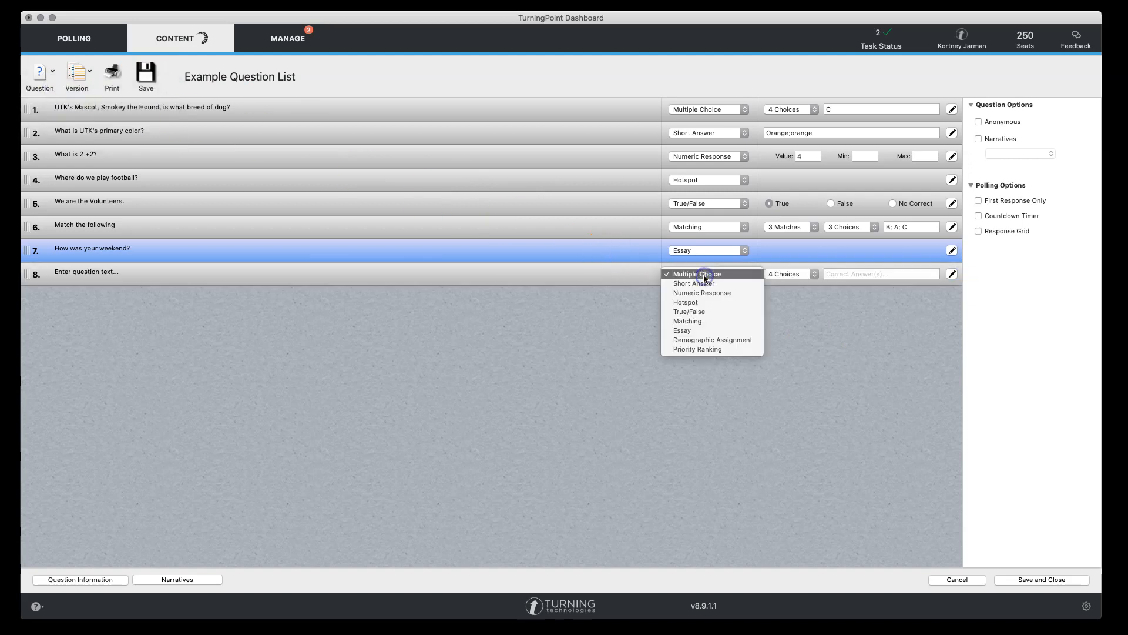
{"action": "left_click", "coordinate": [717, 340]}
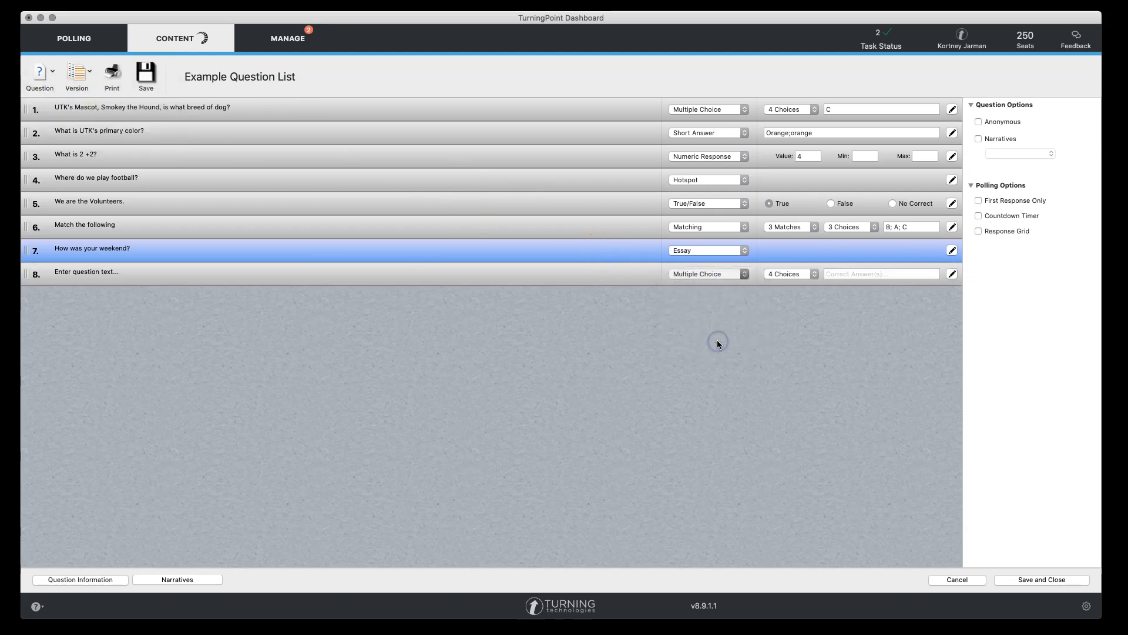
Enter "Teams" as question 8's text and fill its four answers with 1, 2, 3 and 4
{"action": "left_click", "coordinate": [951, 275]}
{"action": "left_click", "coordinate": [128, 196]}
{"action": "type", "text": "Teams"}
{"action": "left_click", "coordinate": [102, 286]}
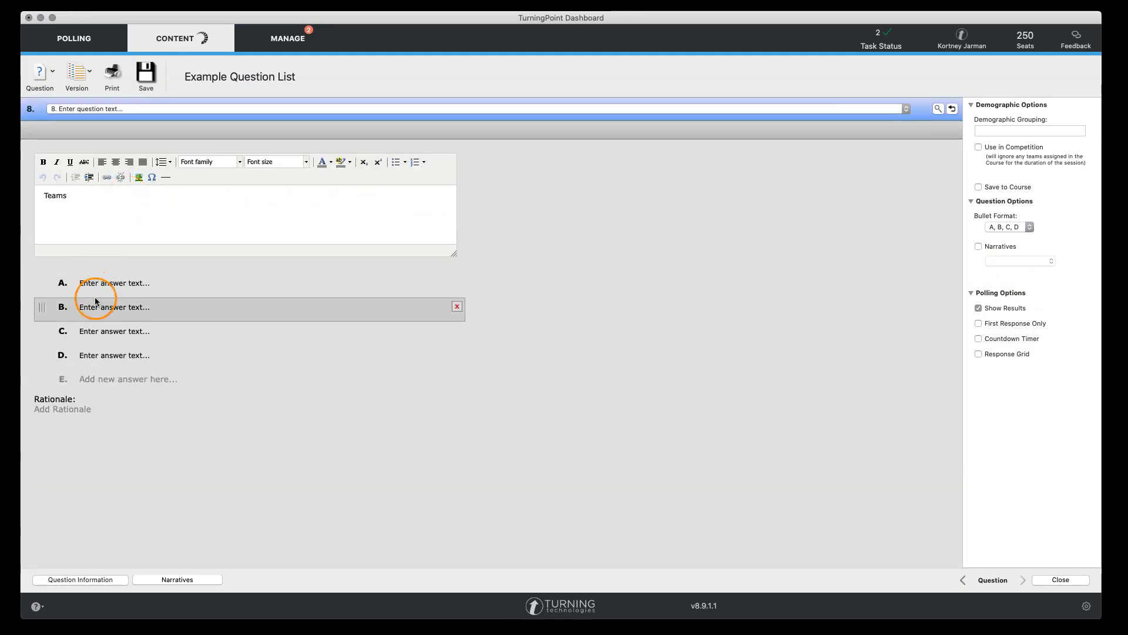
{"action": "type", "text": "1"}
{"action": "left_click", "coordinate": [107, 325]}
{"action": "type", "text": "2"}
{"action": "left_click", "coordinate": [108, 354]}
{"action": "type", "text": "3"}
{"action": "left_click", "coordinate": [109, 372]}
{"action": "type", "text": "4"}
Enable the Use in Competition option for the Teams question and finish editing it
{"action": "left_click", "coordinate": [562, 358]}
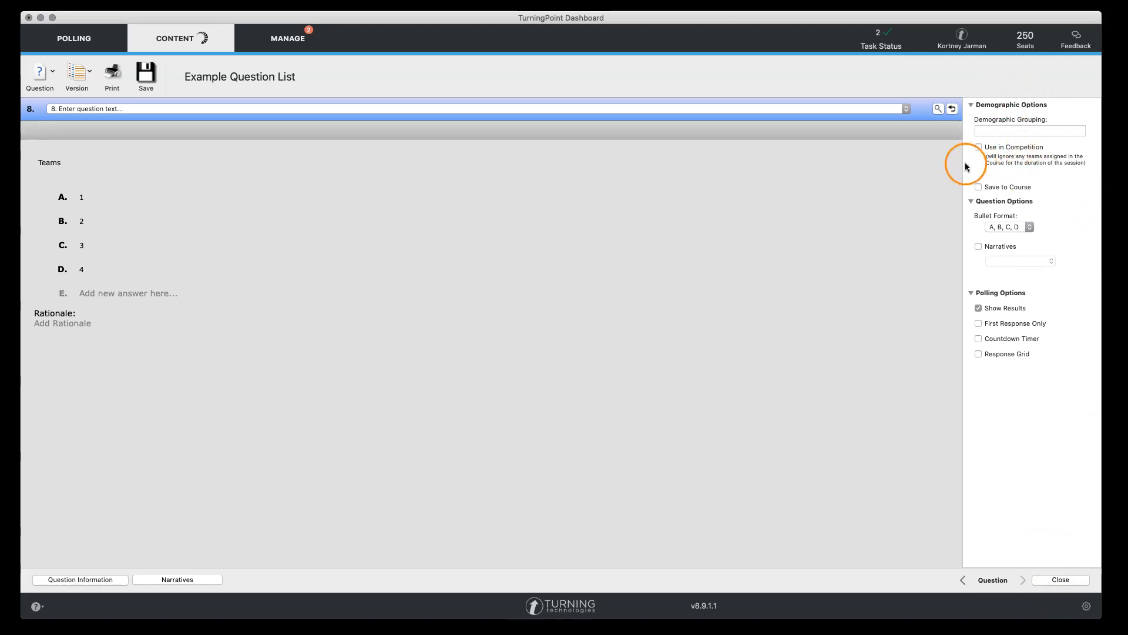
{"action": "left_click", "coordinate": [1061, 579]}
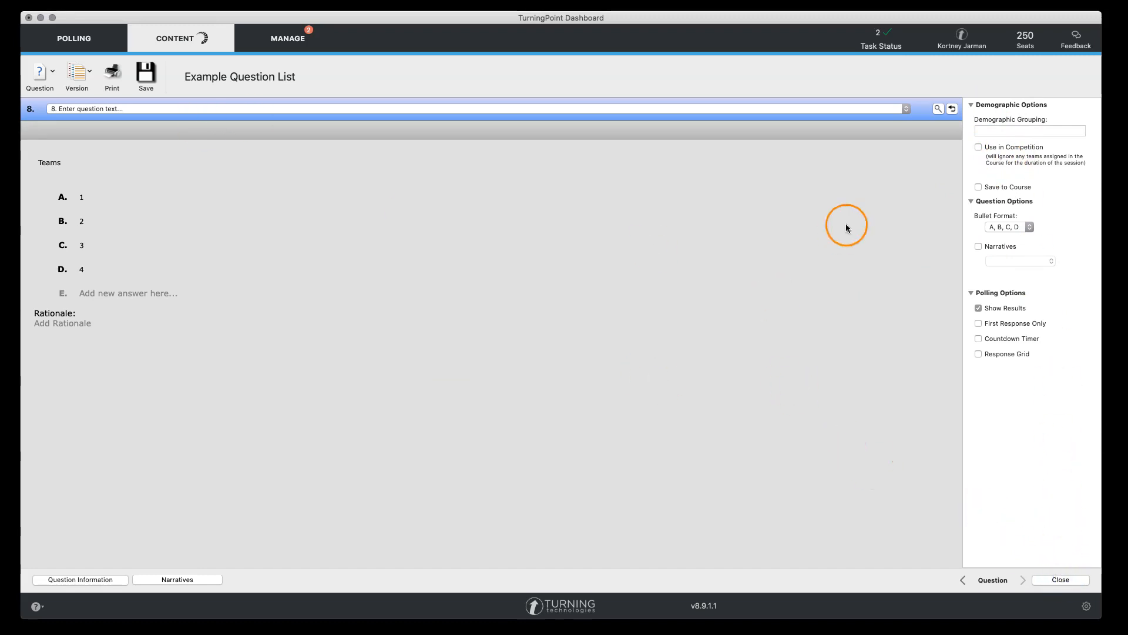
{"action": "left_click", "coordinate": [1011, 147]}
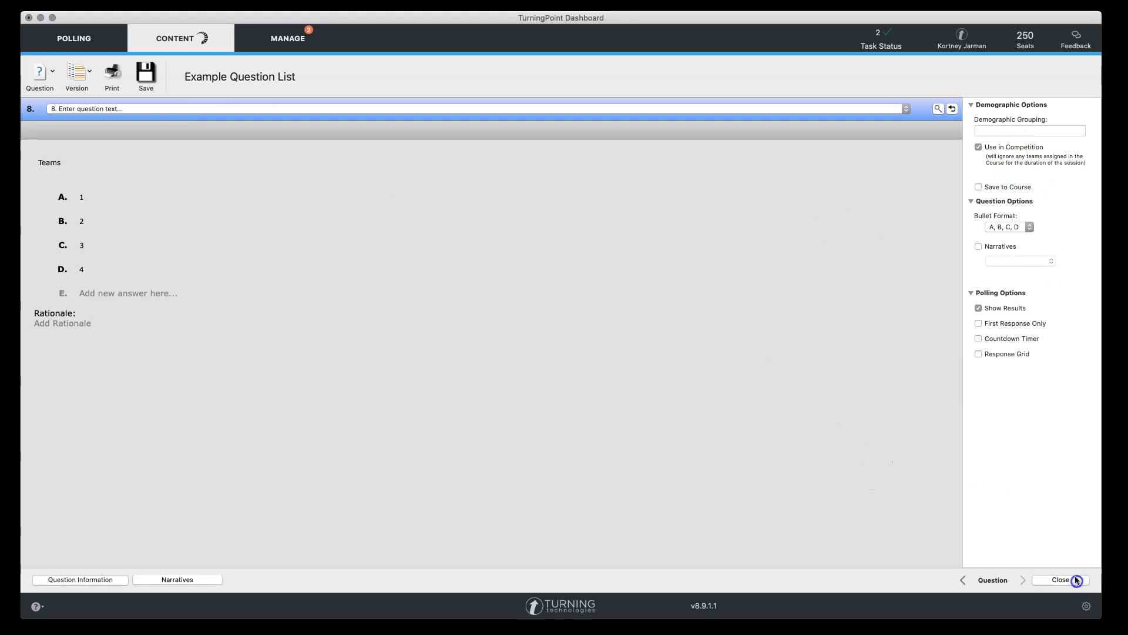
Add a ninth question to the list and change it to the Priority Ranking type in the overview
{"action": "left_click", "coordinate": [41, 73]}
{"action": "left_click", "coordinate": [36, 82]}
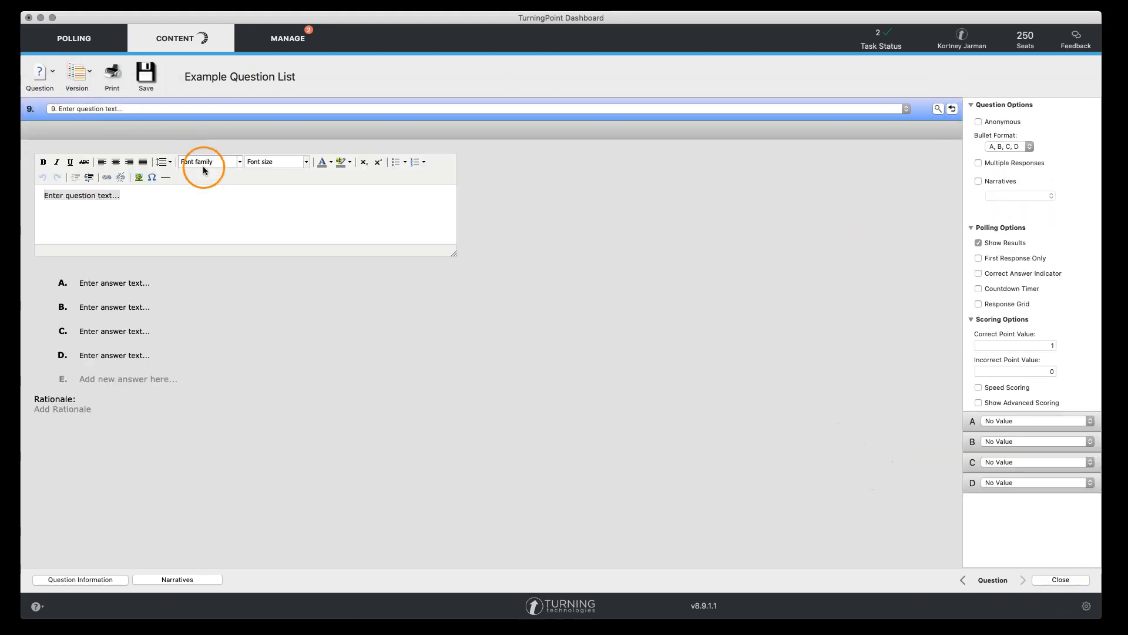
{"action": "left_click", "coordinate": [952, 109]}
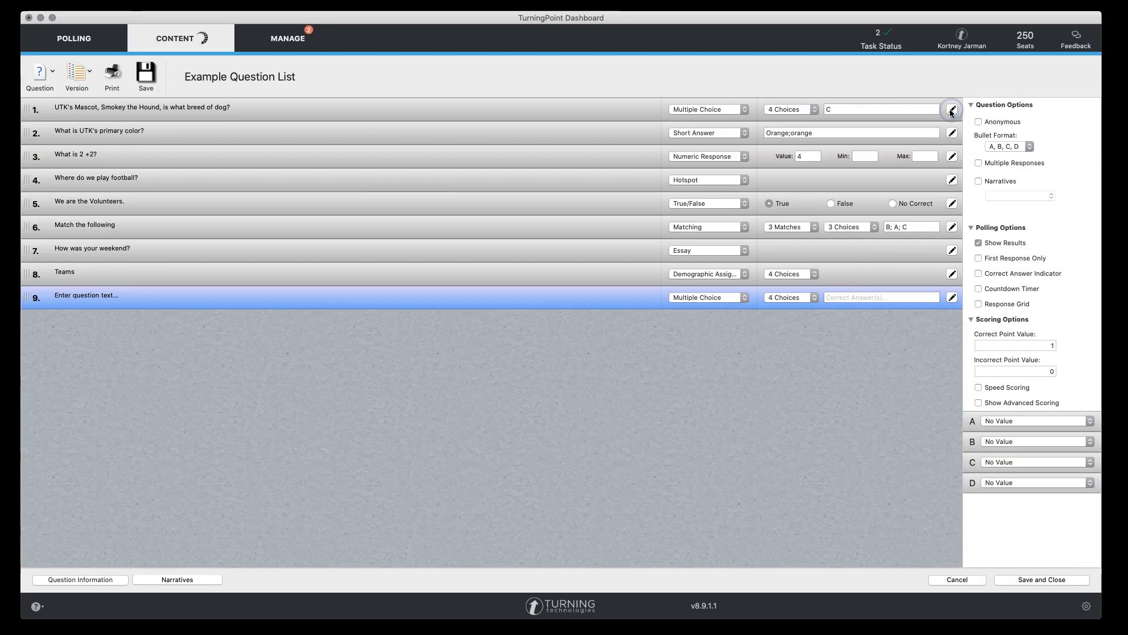
{"action": "left_click", "coordinate": [697, 298]}
{"action": "left_click", "coordinate": [705, 373]}
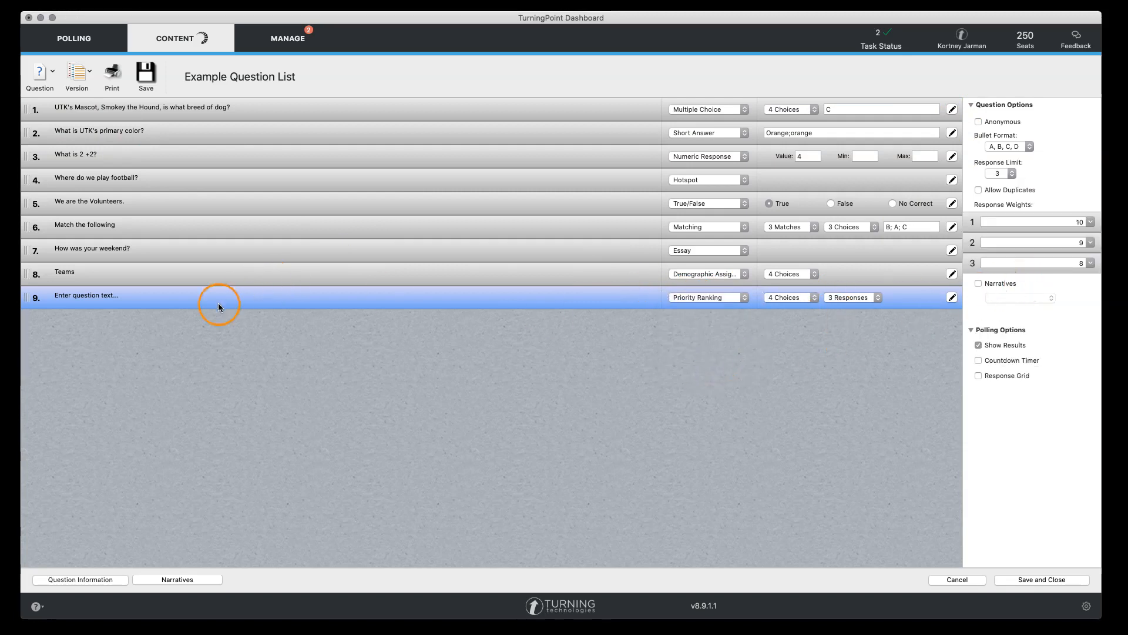
Enter "Favorite Icecream" as question 9's text with the answers Strawberry, Chocolate, Vanilla and Grape, and return to the overview
{"action": "left_click", "coordinate": [952, 297]}
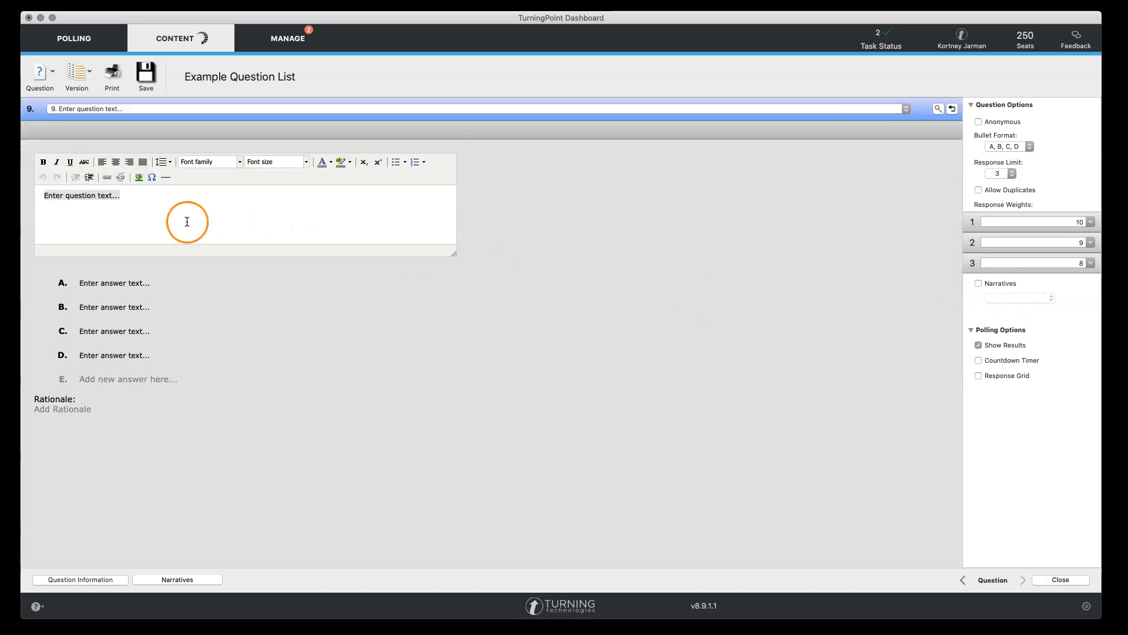
{"action": "type", "text": "Favorite Icecream"}
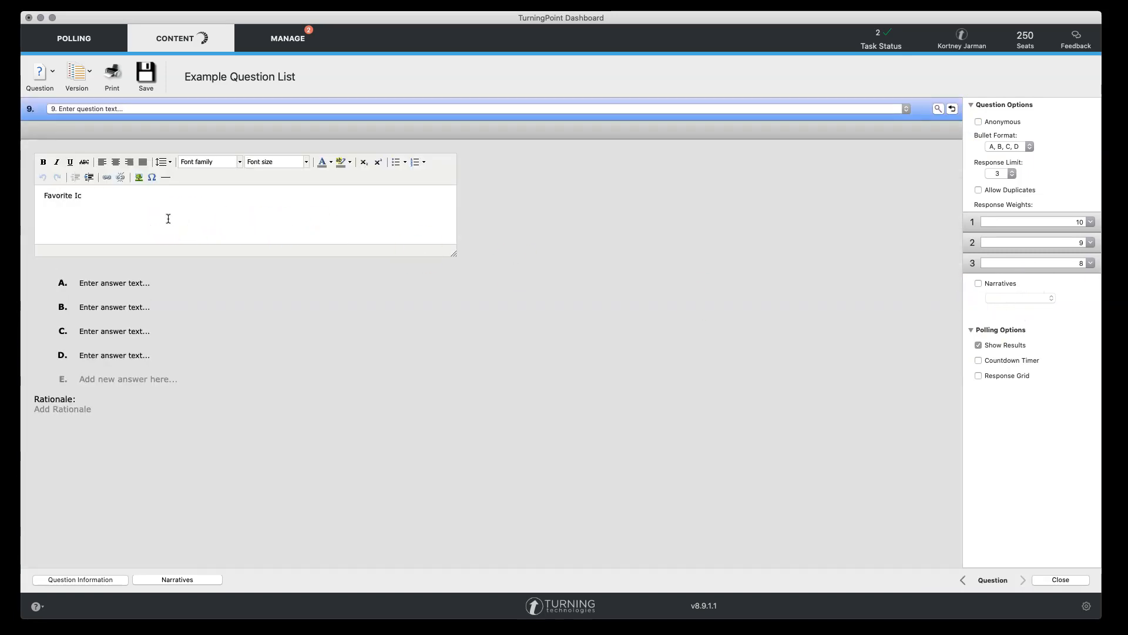
{"action": "left_click", "coordinate": [154, 282]}
{"action": "type", "text": "Strawberry"}
{"action": "left_click", "coordinate": [130, 336]}
{"action": "type", "text": "Chocolate"}
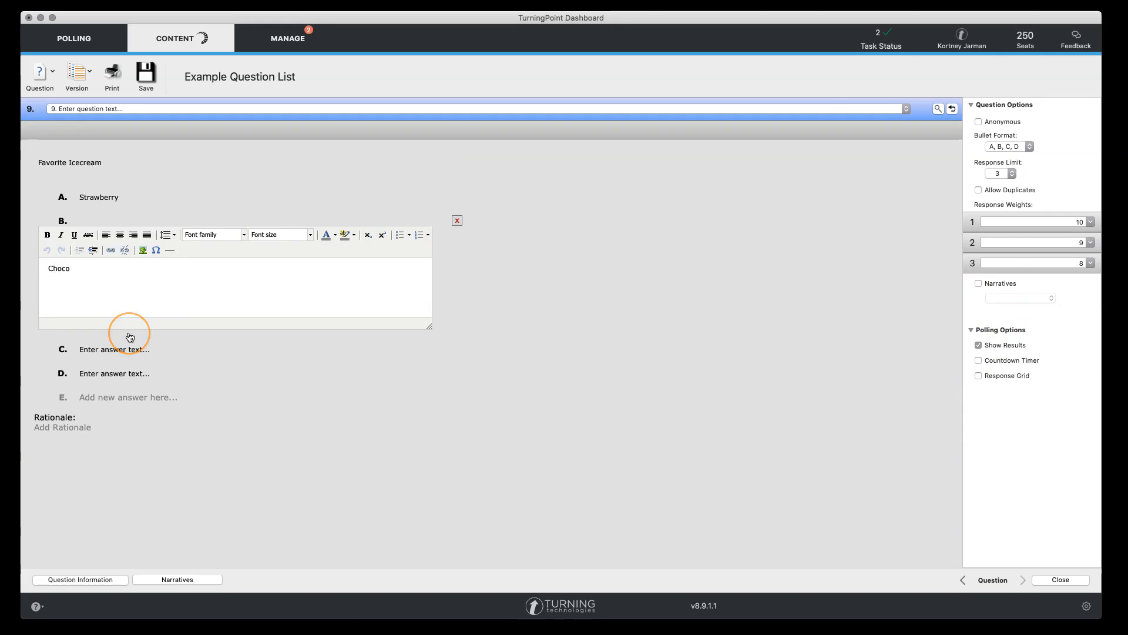
{"action": "key", "text": "Tab"}
{"action": "type", "text": "Vanilla"}
{"action": "key", "text": "Tab"}
{"action": "type", "text": "Grape"}
{"action": "left_click", "coordinate": [1068, 580]}
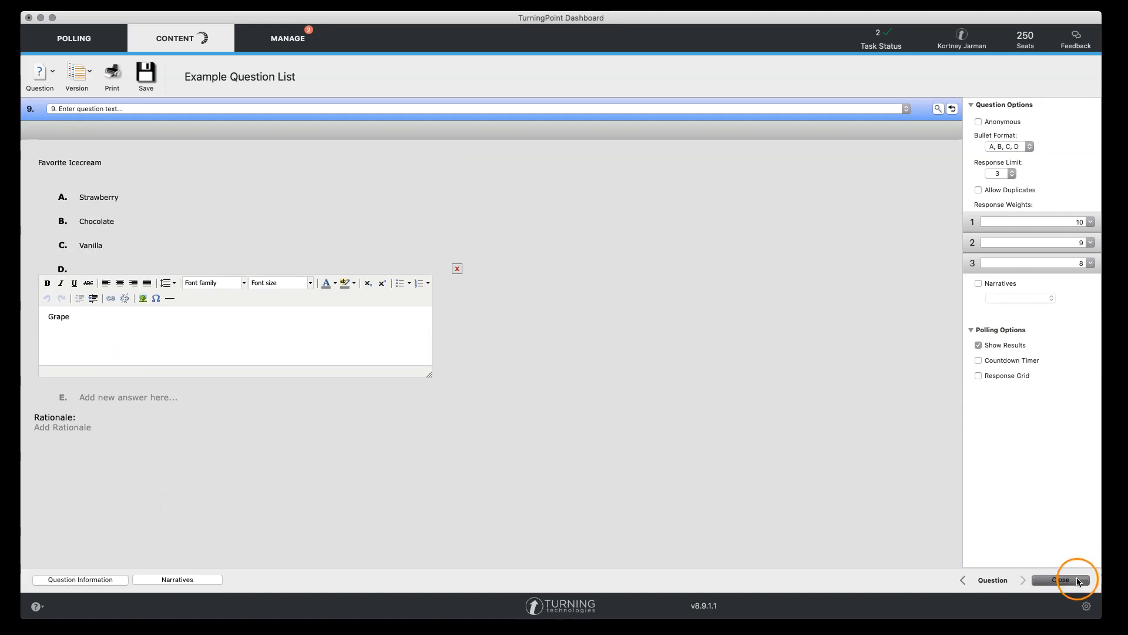
{"action": "left_click", "coordinate": [705, 479]}
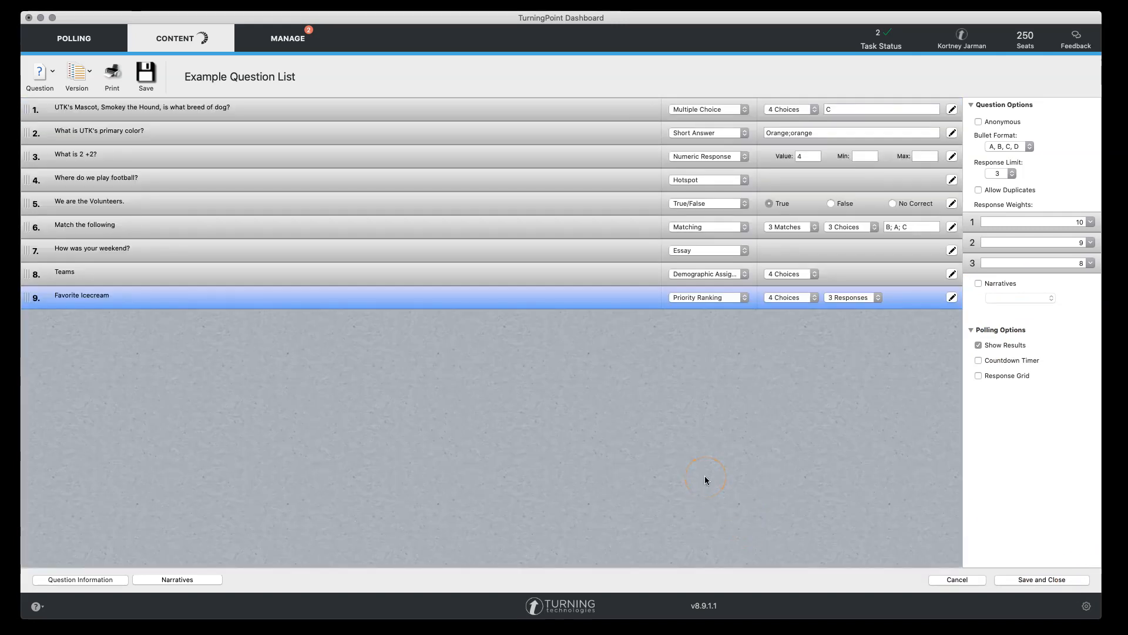
{"action": "left_click", "coordinate": [92, 75]}
{"action": "left_click", "coordinate": [53, 73]}
{"action": "left_click", "coordinate": [121, 357]}
{"action": "left_click", "coordinate": [244, 462]}
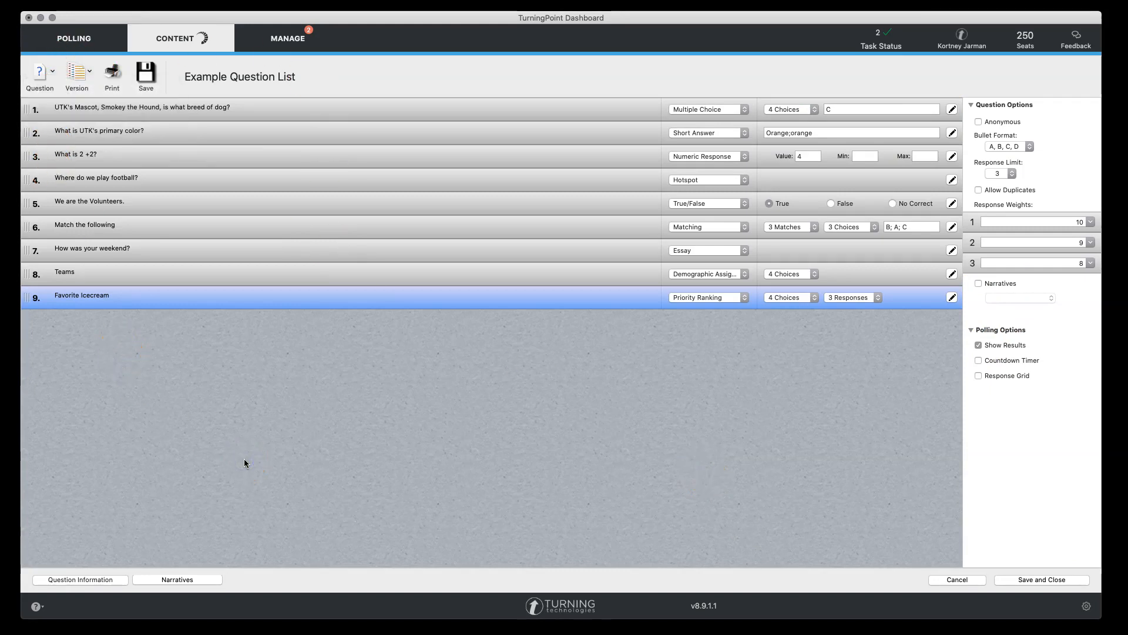
Look at the document choices for printing the question list and close them without printing
{"action": "left_click", "coordinate": [113, 75]}
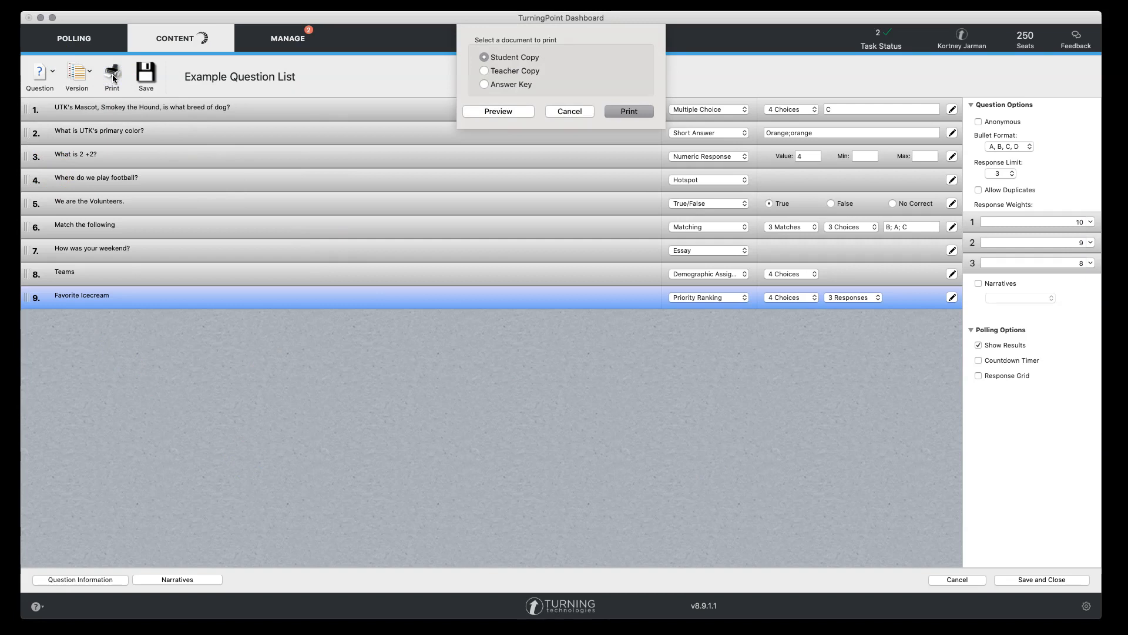
{"action": "left_click", "coordinate": [157, 57]}
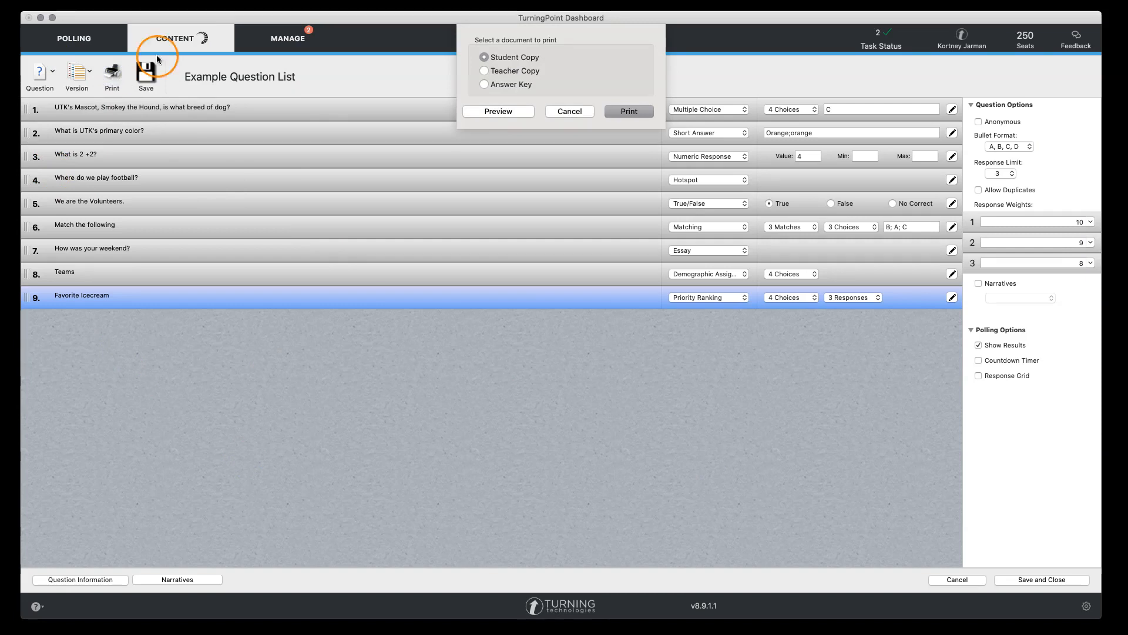
{"action": "left_click", "coordinate": [560, 110]}
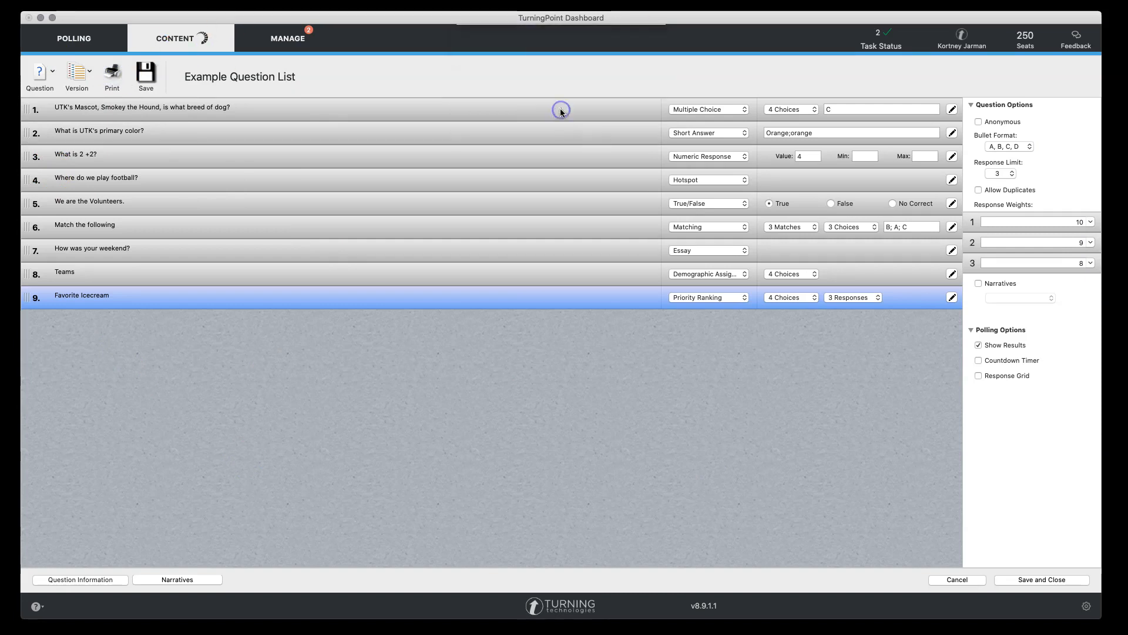
Look at the options for adding a new version of the question list and close them without adding one
{"action": "left_click", "coordinate": [87, 72]}
{"action": "left_click", "coordinate": [82, 84]}
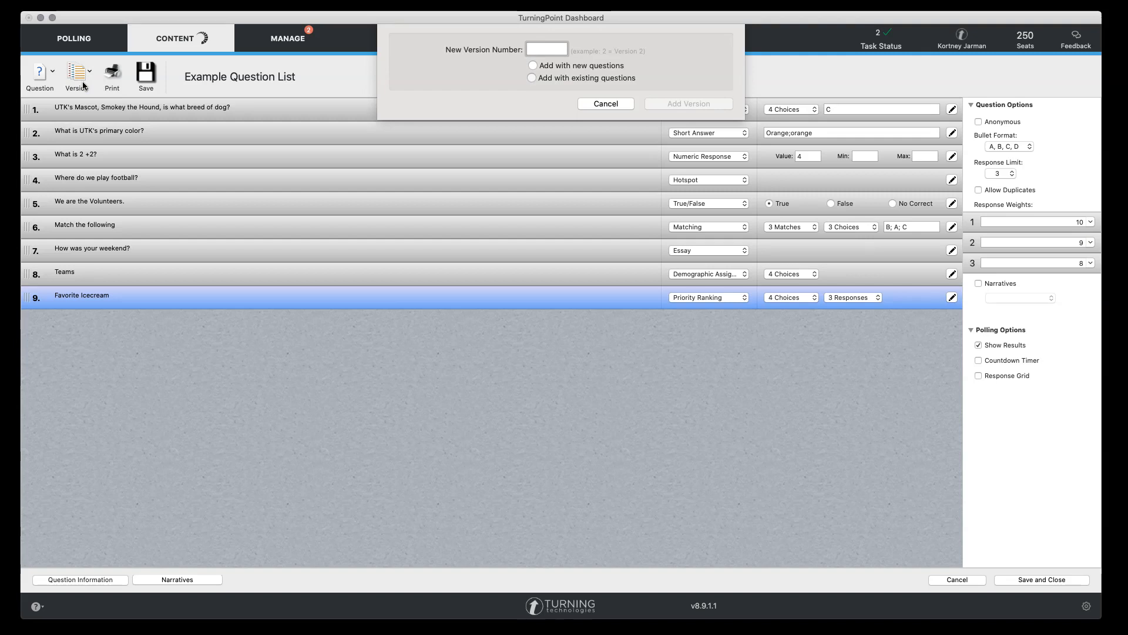
{"action": "left_click", "coordinate": [617, 104]}
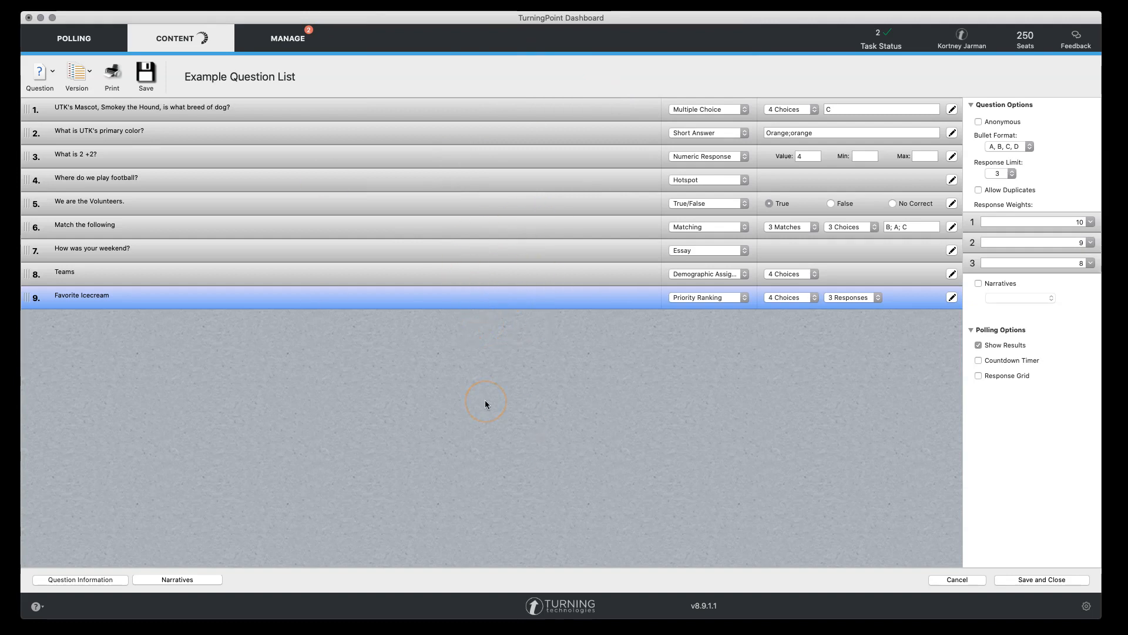
Save the finished Example Question List and close its editor
{"action": "left_click", "coordinate": [1043, 579]}
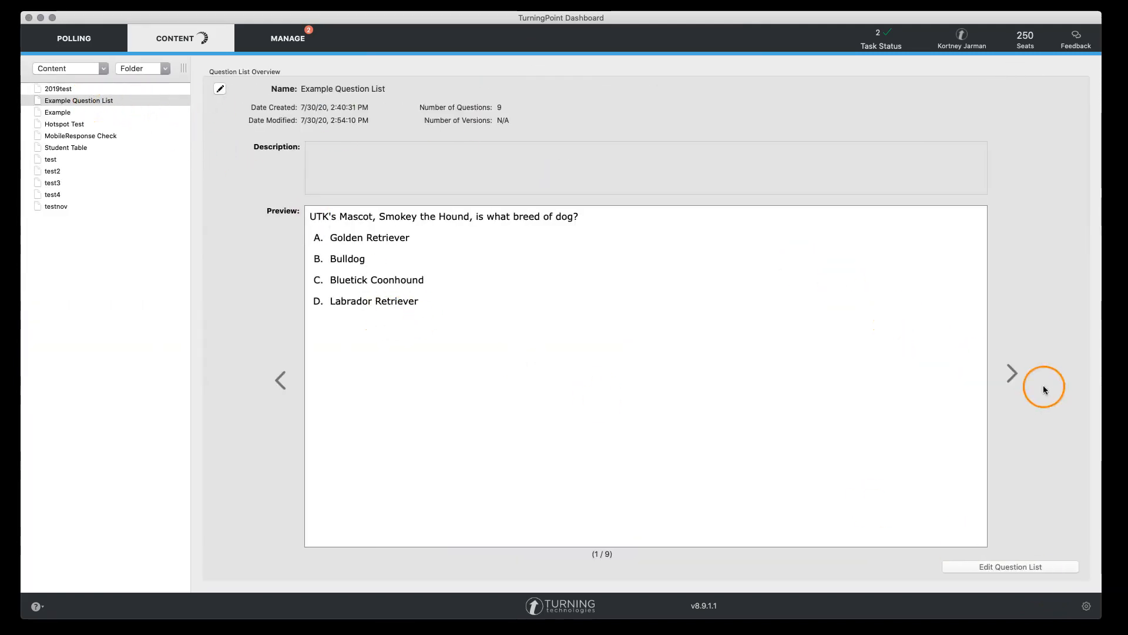
Page forward through the preview of every question in Example Question List until it returns to the first one
{"action": "left_click", "coordinate": [1006, 374]}
{"action": "left_click", "coordinate": [1006, 373]}
{"action": "left_click", "coordinate": [1006, 373]}
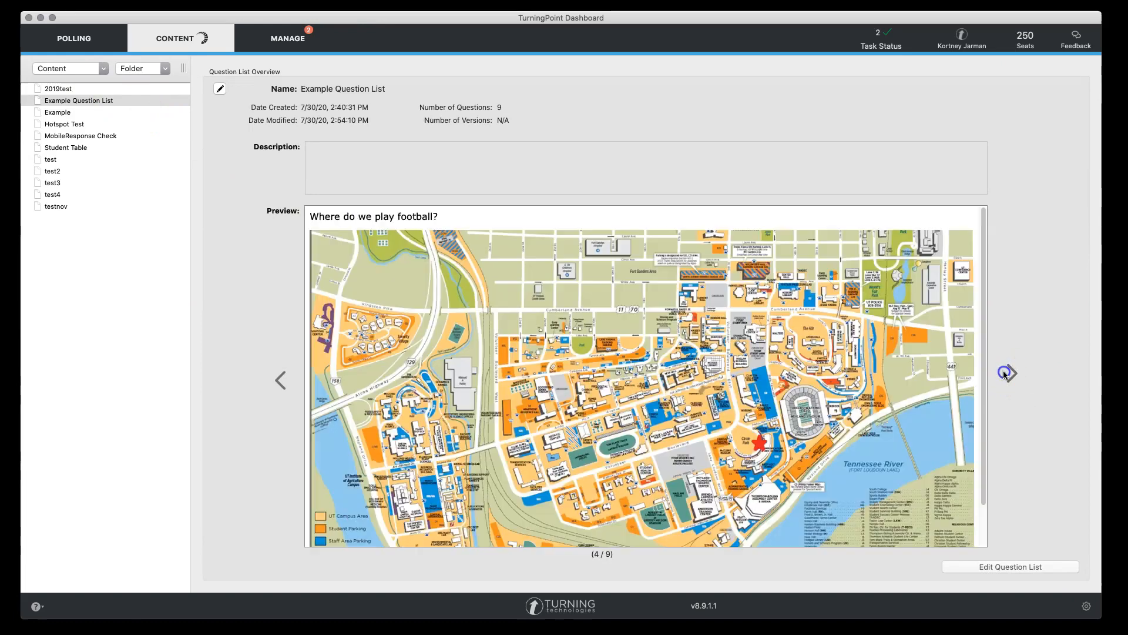
{"action": "left_click", "coordinate": [1006, 374]}
{"action": "left_click", "coordinate": [1006, 374]}
{"action": "left_click", "coordinate": [1005, 374]}
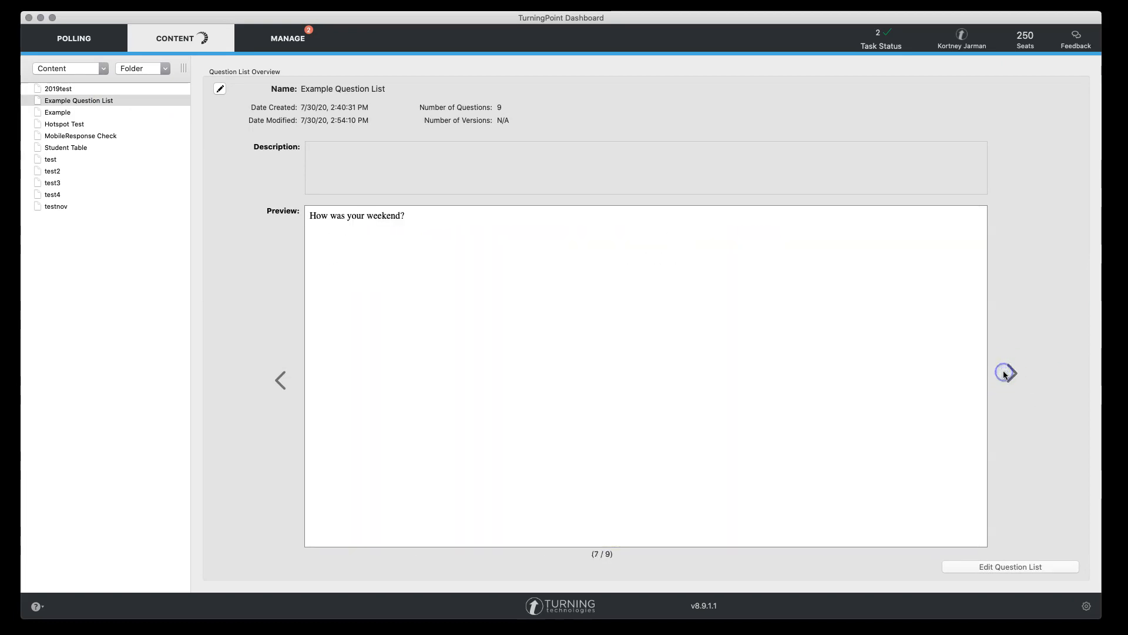
{"action": "left_click", "coordinate": [1005, 374]}
{"action": "left_click", "coordinate": [1005, 374]}
{"action": "left_click", "coordinate": [1005, 373]}
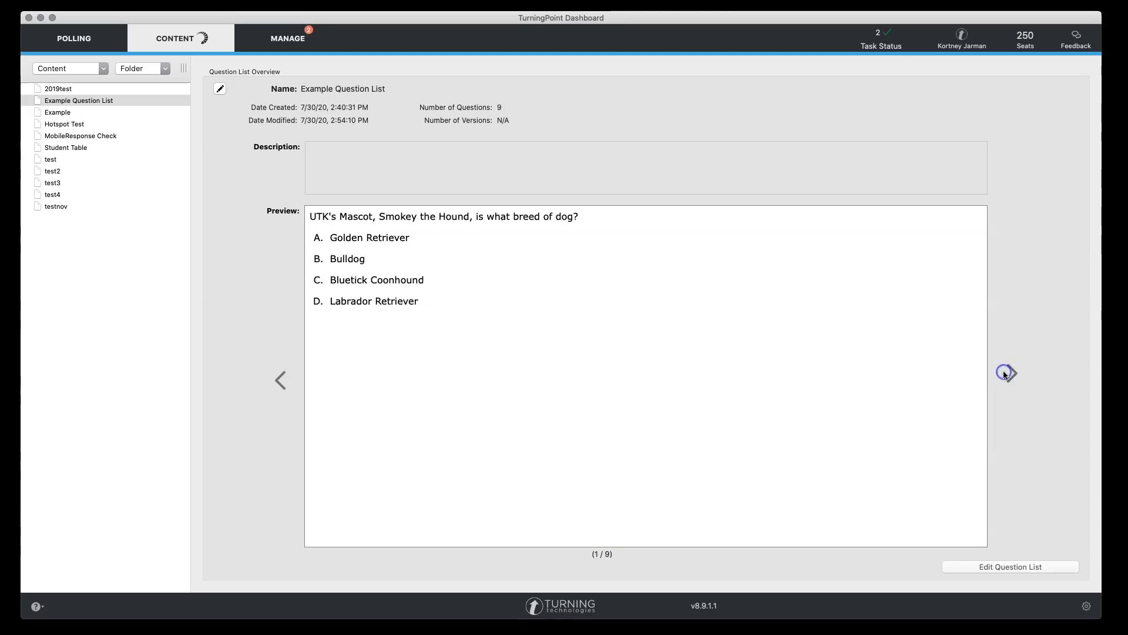